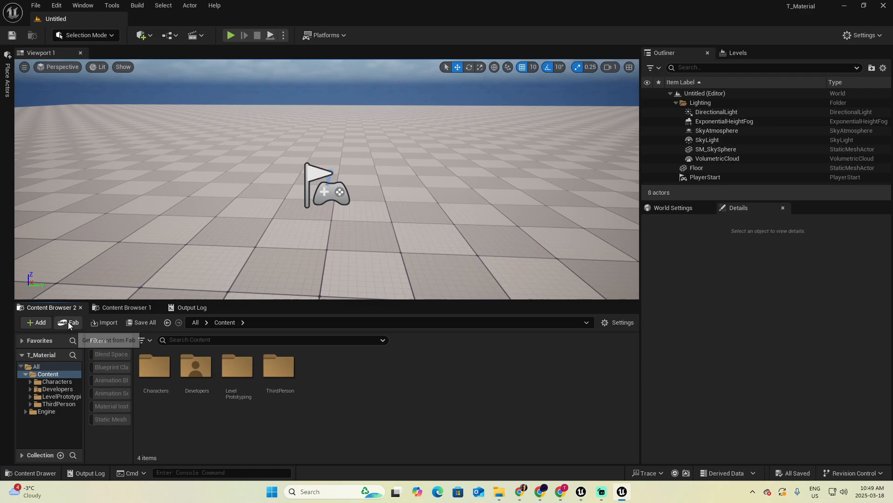
Open Fab and search the Material & Textures category for "quixel mossy rock".
click(68, 323)
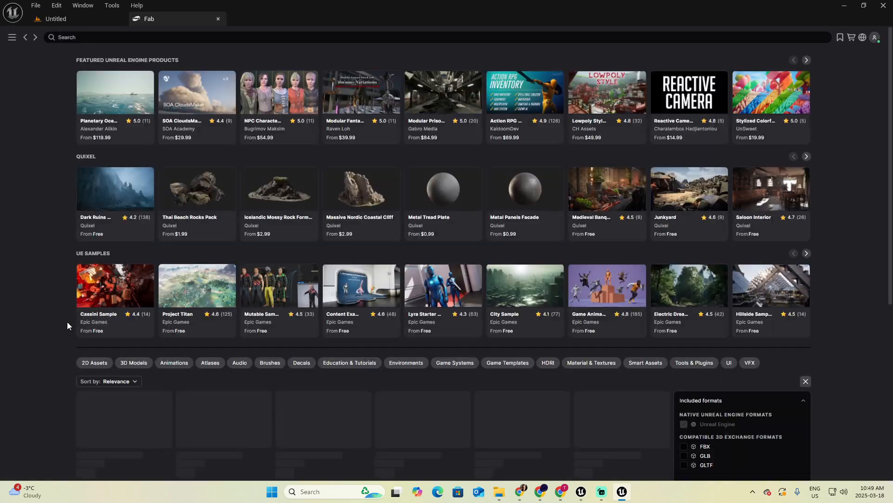
click(12, 37)
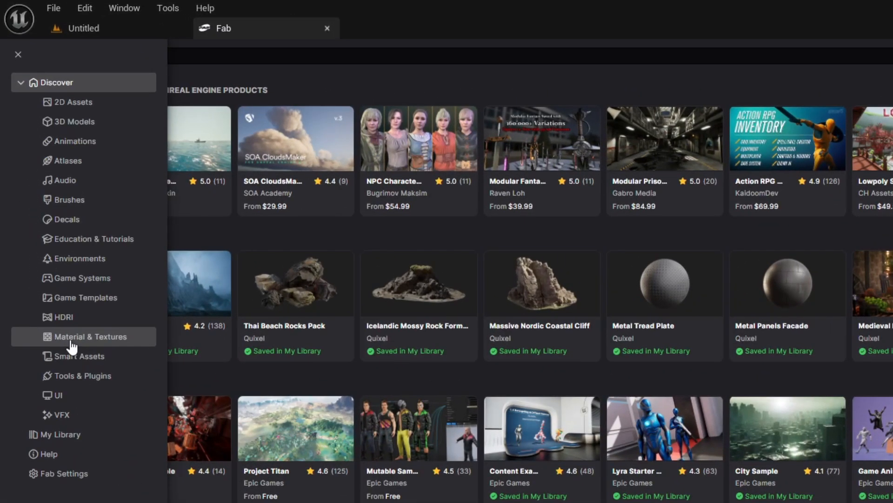
click(71, 337)
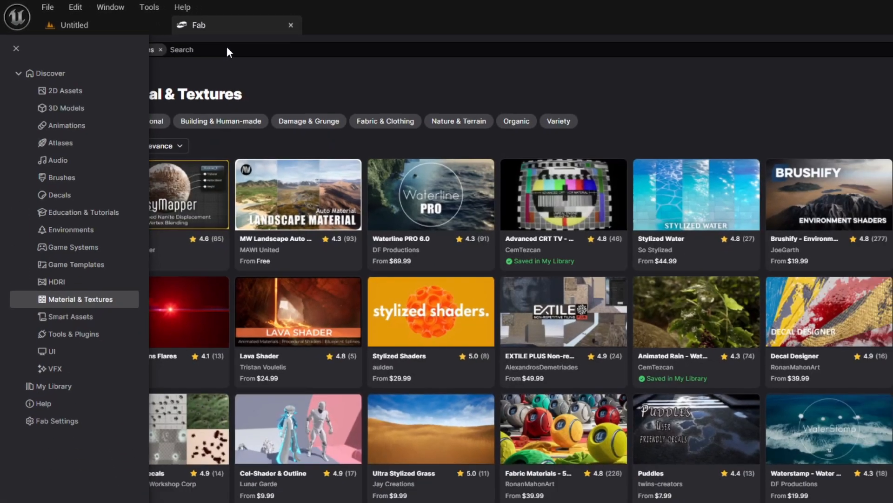
click(227, 47)
text(quixel)
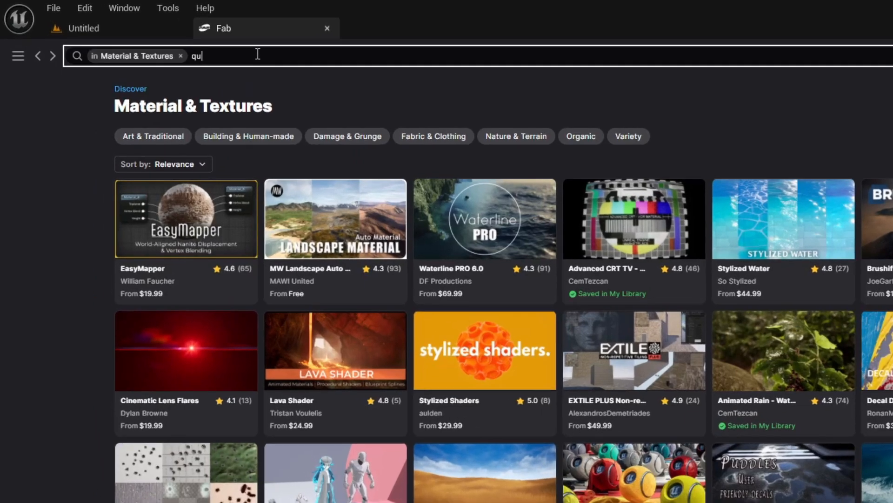
text( mossy rock)
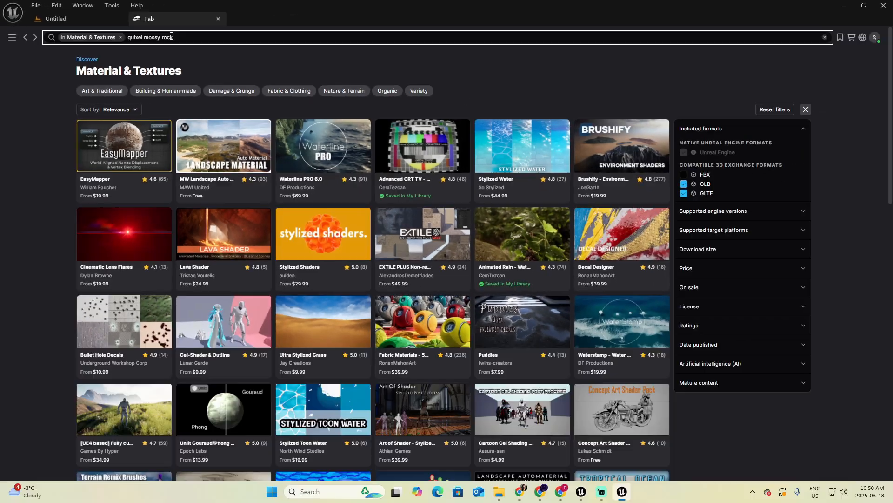
key(Return)
Filter the results to free items and add the Mossy Rocky Ground surface to the project at Medium quality.
click(737, 268)
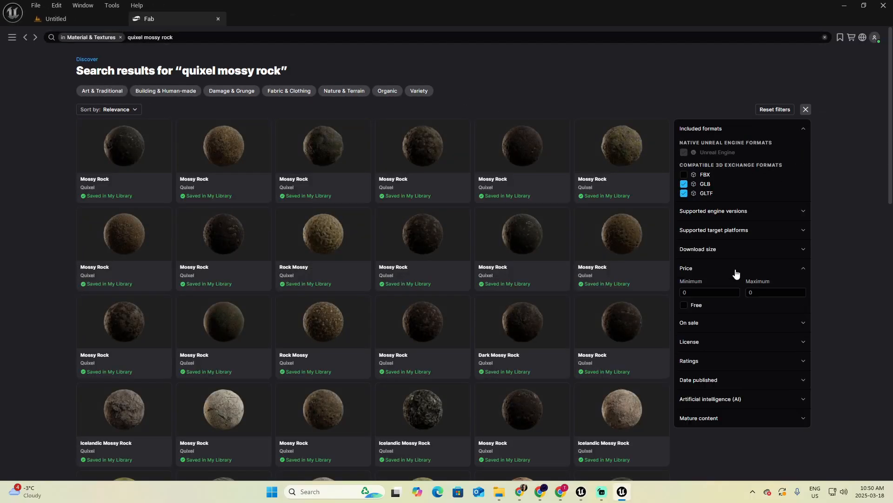
click(684, 305)
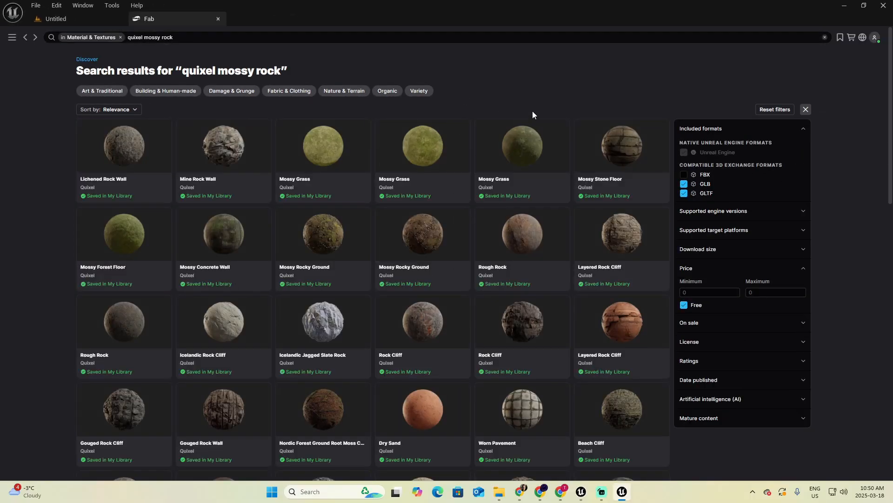
scroll(534, 113, down, 1)
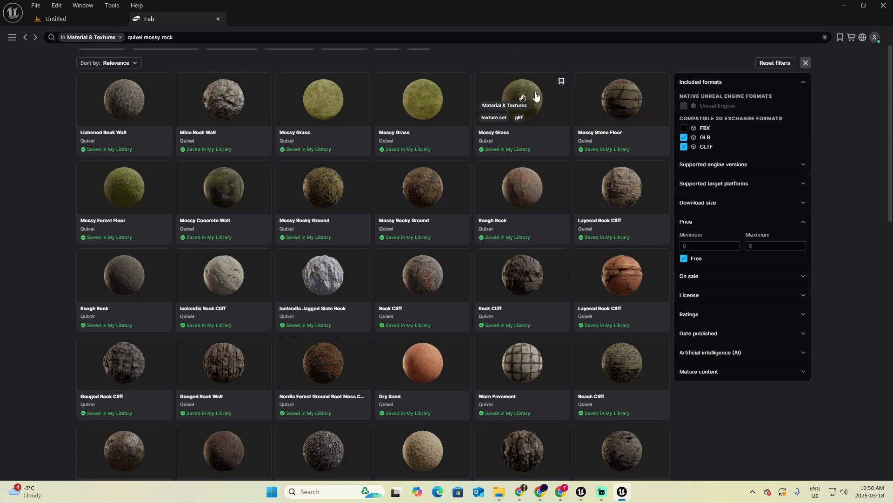
click(327, 186)
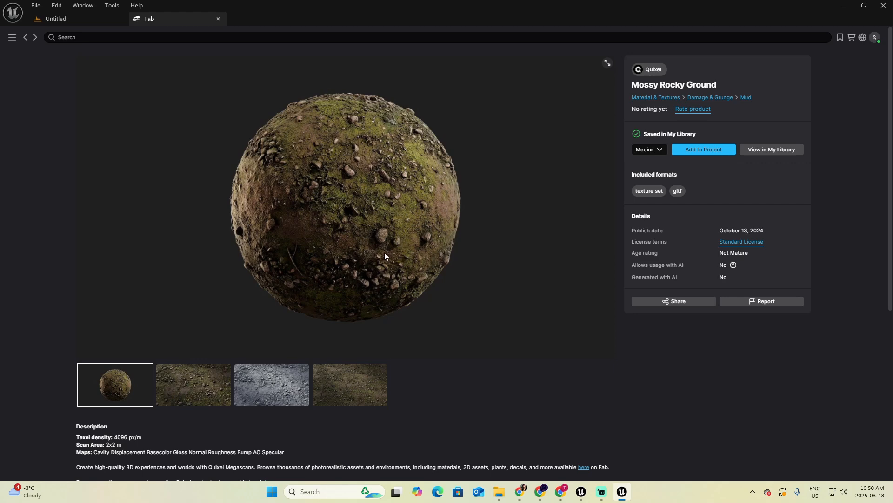
click(701, 153)
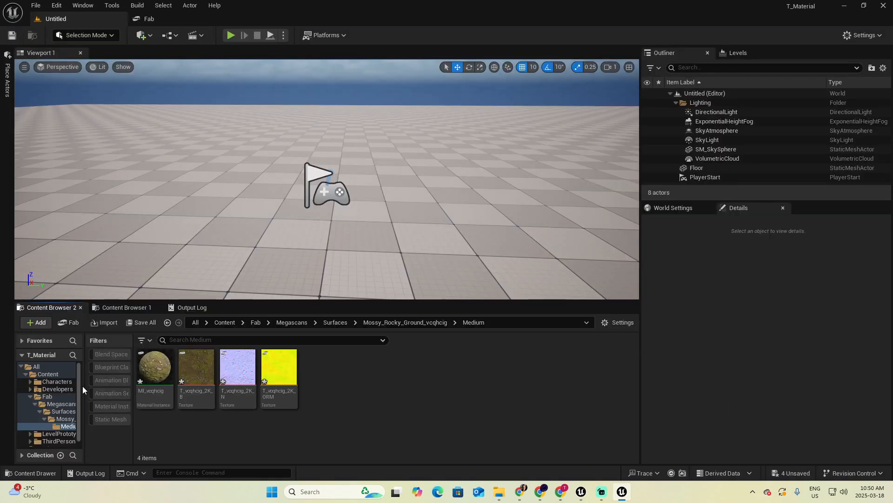
Apply the MI_vcqhcig material instance to the floor in the level.
drag(161, 384, 164, 384)
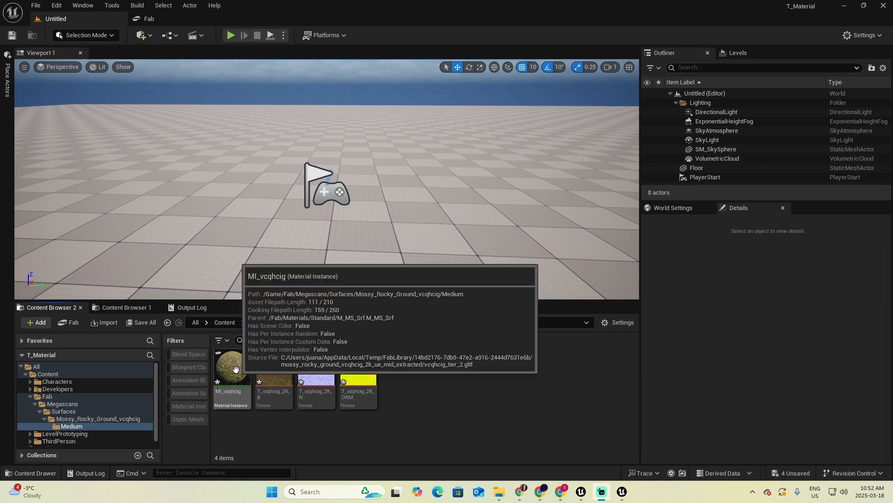
drag(236, 369, 451, 195)
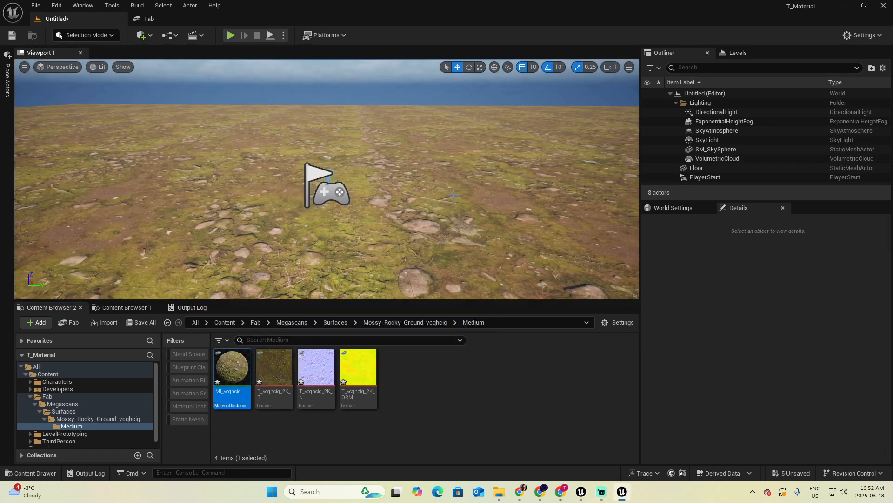
right_drag(466, 209, 472, 270)
scroll(326, 180, down, 5)
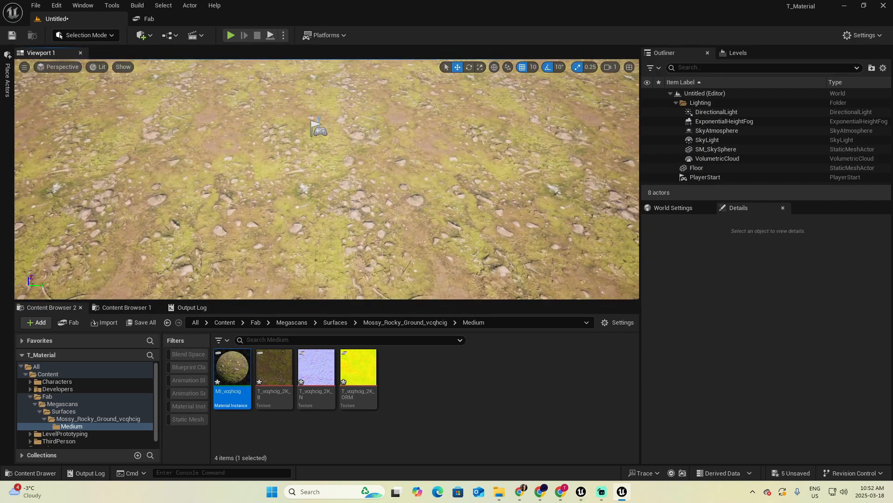
Play-test the level to view the mossy ground with the character, and stop the session.
scroll(326, 179, up, 3)
click(230, 35)
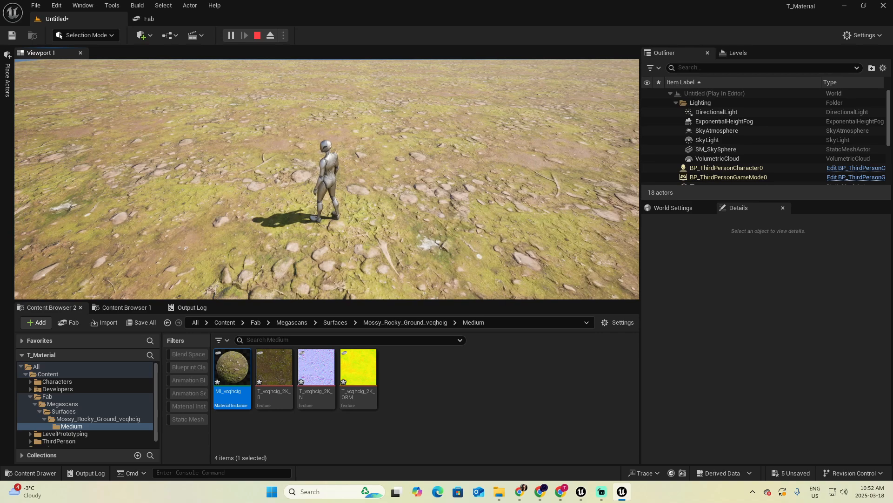
key(Escape)
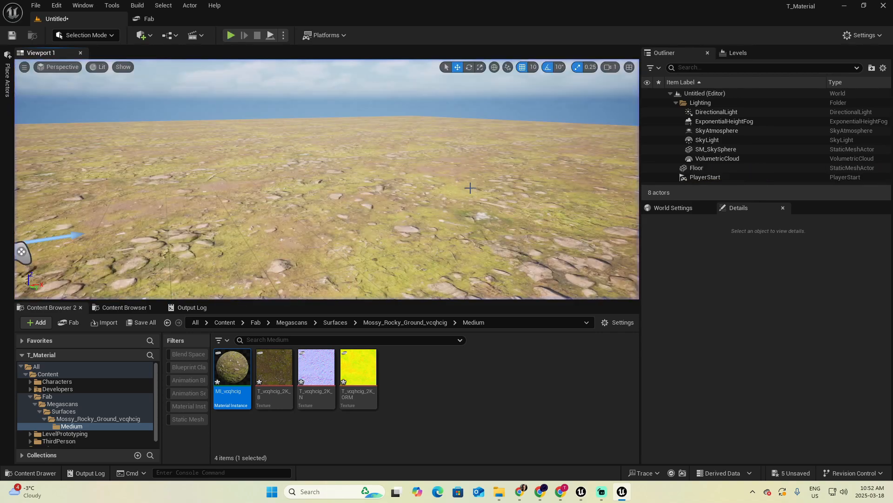
Adjust the sun's direction interactively in the viewport to change how light falls on the ground.
key(ctrl+l)
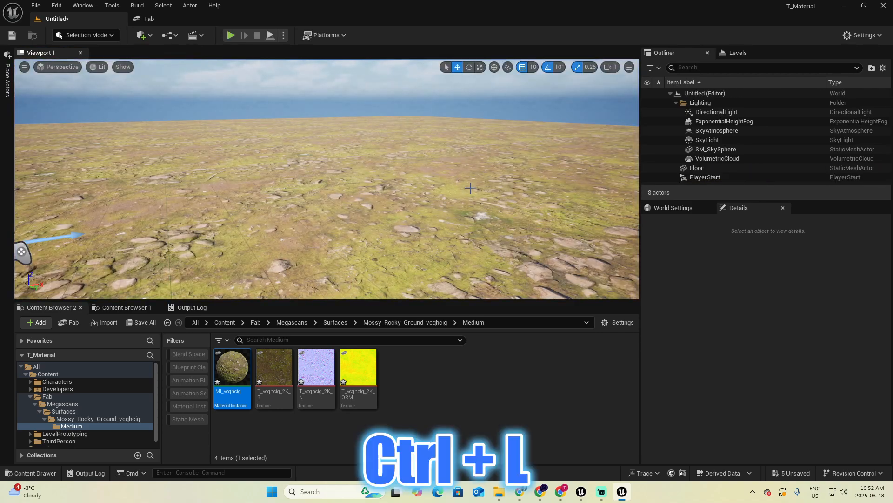
key(ctrl+l)
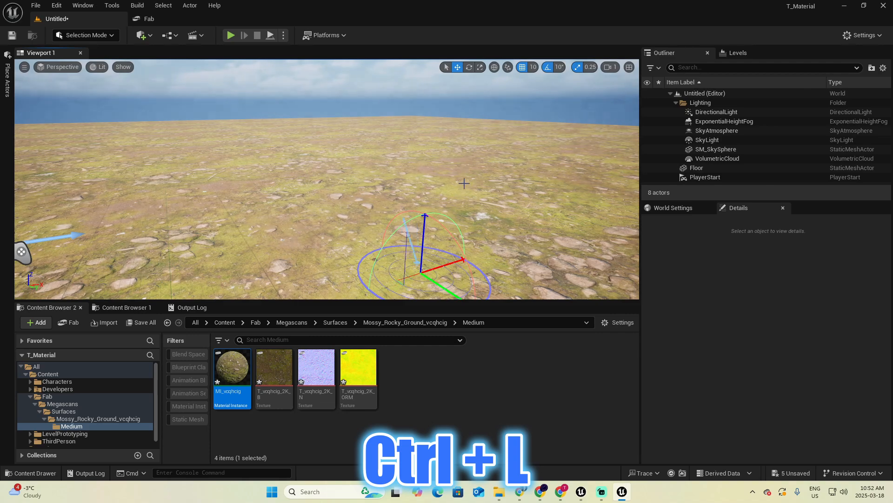
click(465, 212)
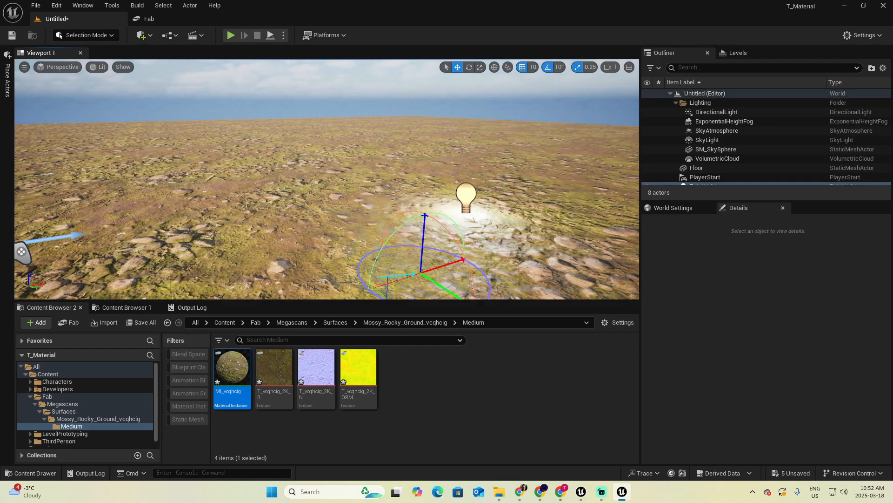
right_click(484, 216)
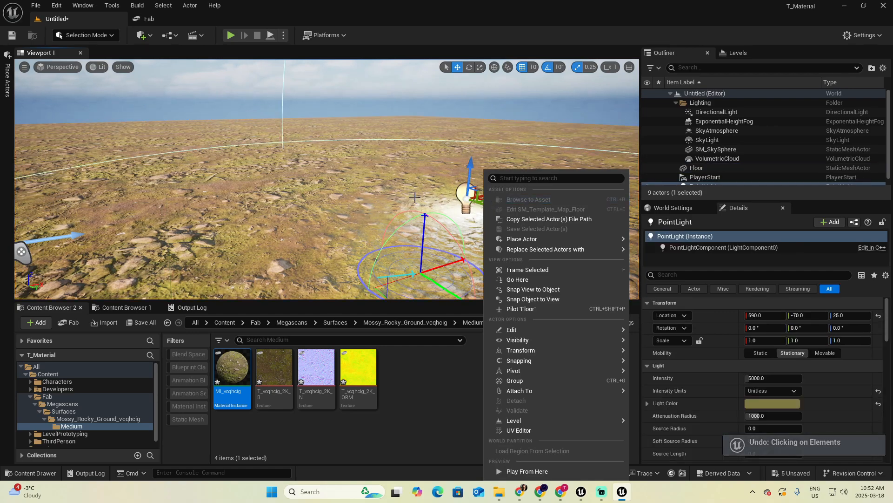
key(Escape)
key(Delete)
Rotate the sun to a low angle for warm orange sunset lighting and play-test the level.
mouse_move(409, 184)
right_down()
mouse_move(446, 242)
mouse_move(493, 218)
mouse_move(556, 247)
mouse_move(410, 181)
right_up()
key(w)
key(ctrl+l)
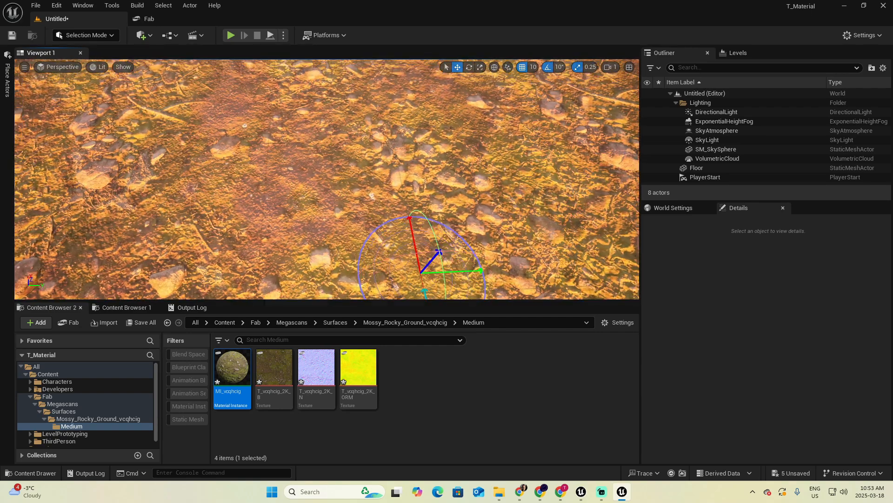
drag(328, 190, 200, 191)
key(ctrl+l)
click(230, 35)
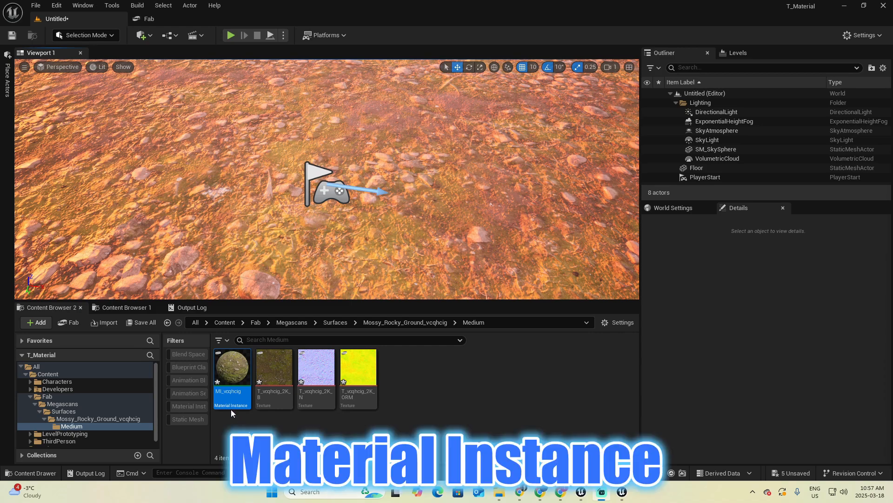
Open the MI_vcqhcig material instance for editing and dock its editor beside the level.
mouse_move(221, 395)
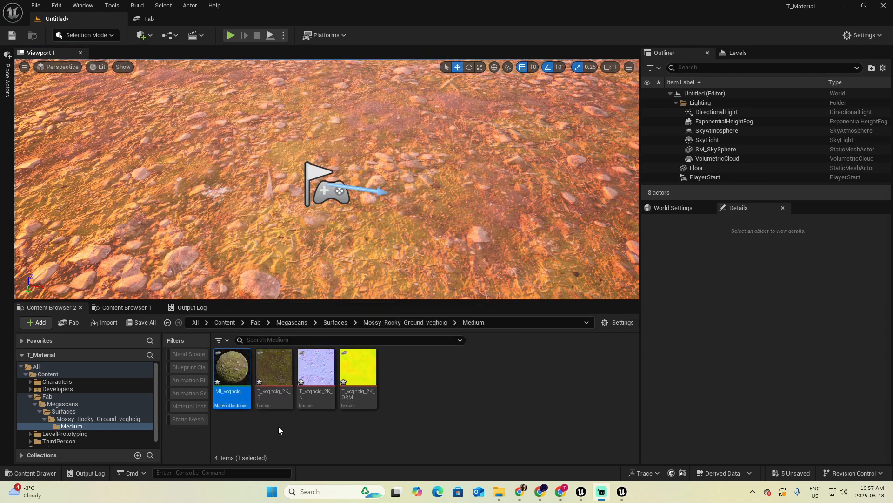
mouse_move(278, 412)
mouse_move(233, 366)
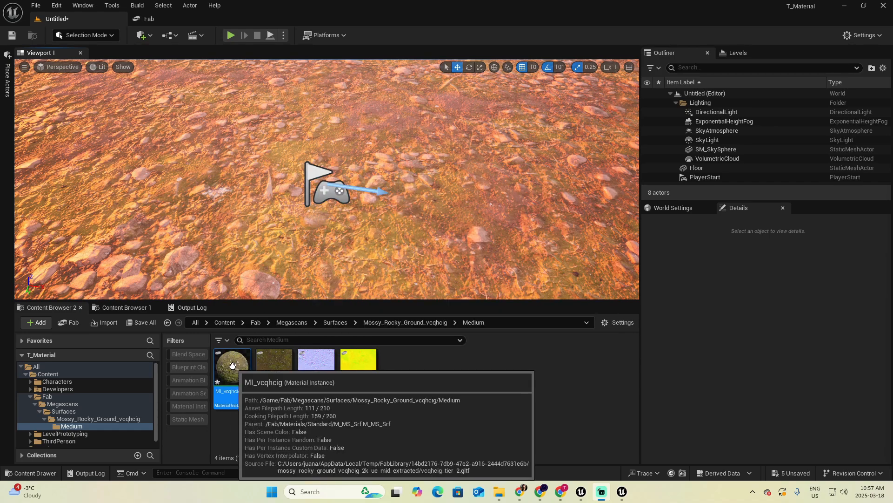
double_click(233, 365)
drag(439, 135, 177, 18)
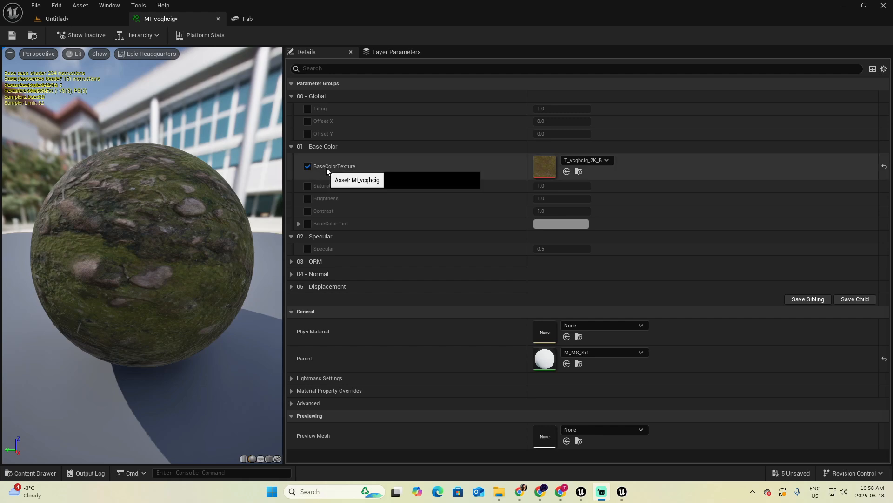
Try overriding the material instance's Brightness with a higher value, and reset it to the default.
click(307, 198)
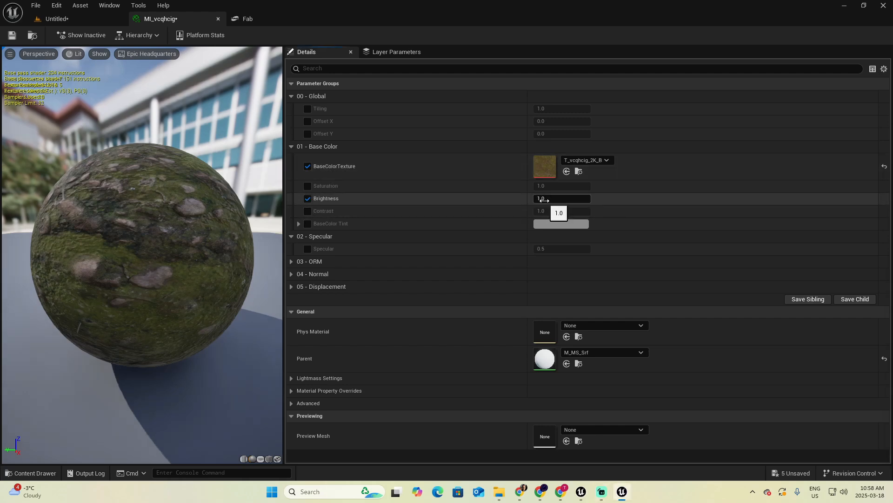
drag(543, 202, 556, 202)
click(884, 199)
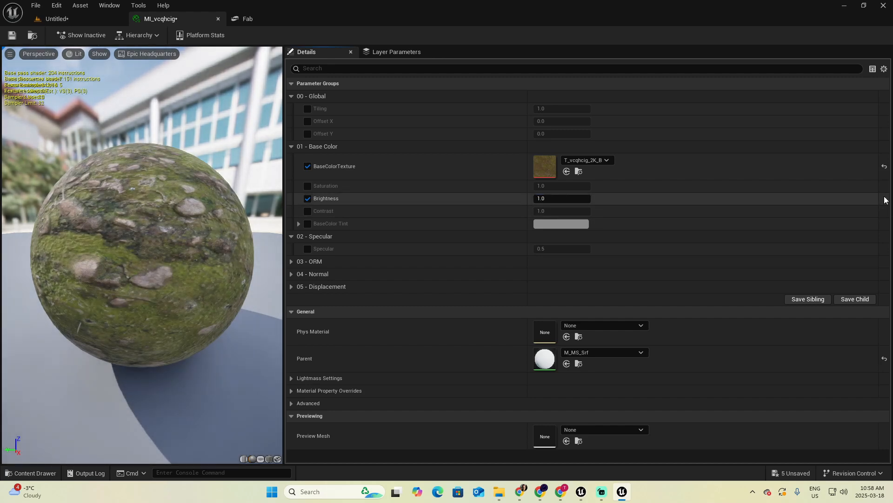
Override the material instance's BaseColor Tint and increase its R component to tint the ground red.
click(299, 224)
click(308, 223)
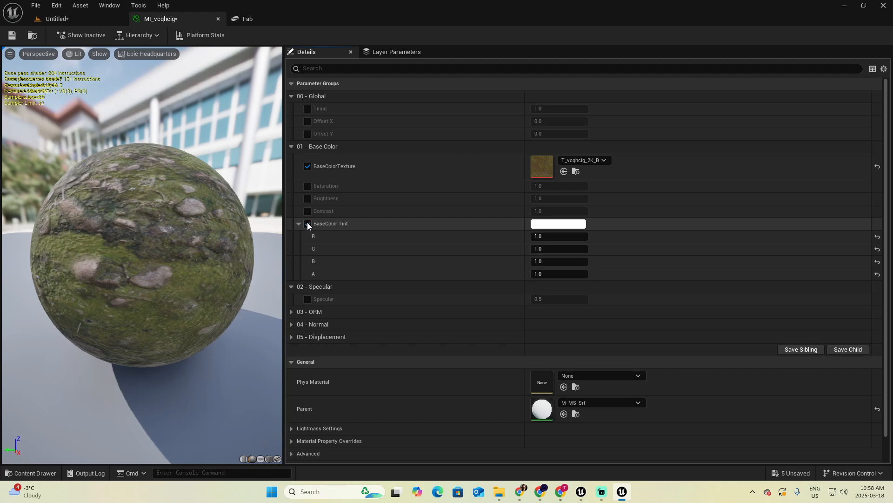
drag(548, 236, 574, 236)
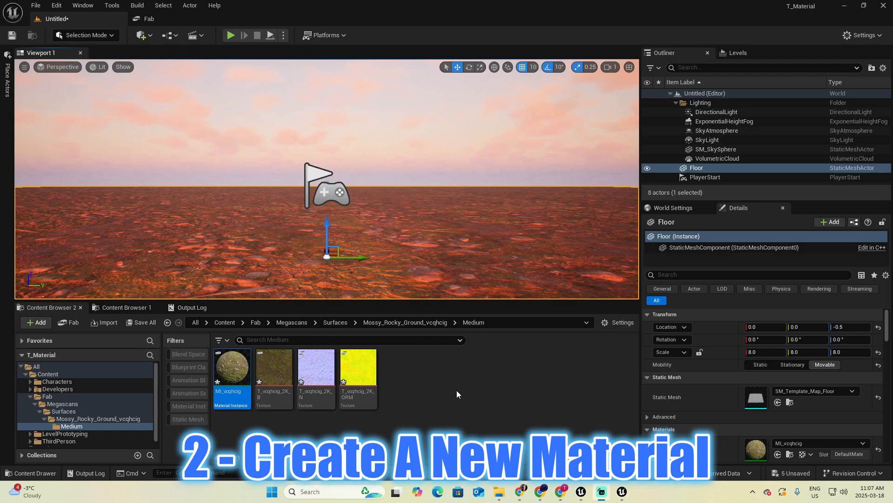
Create a new folder named _Game in the Content folder.
click(72, 374)
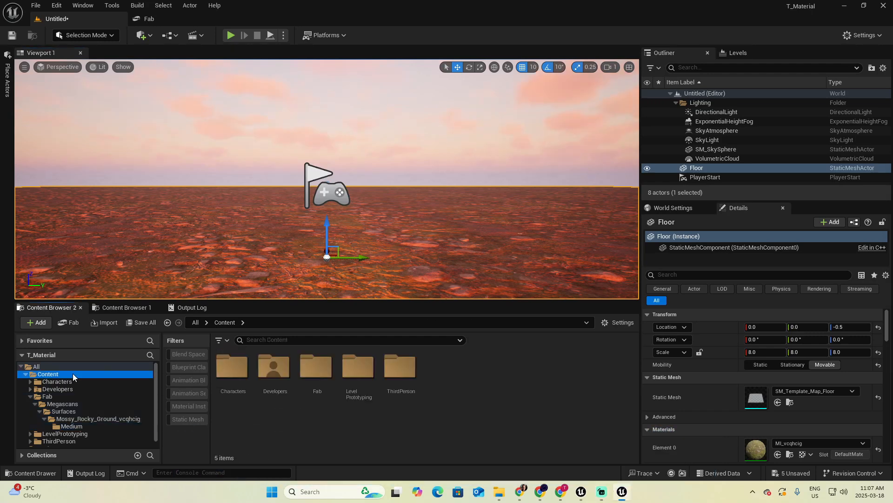
right_click(485, 382)
click(522, 179)
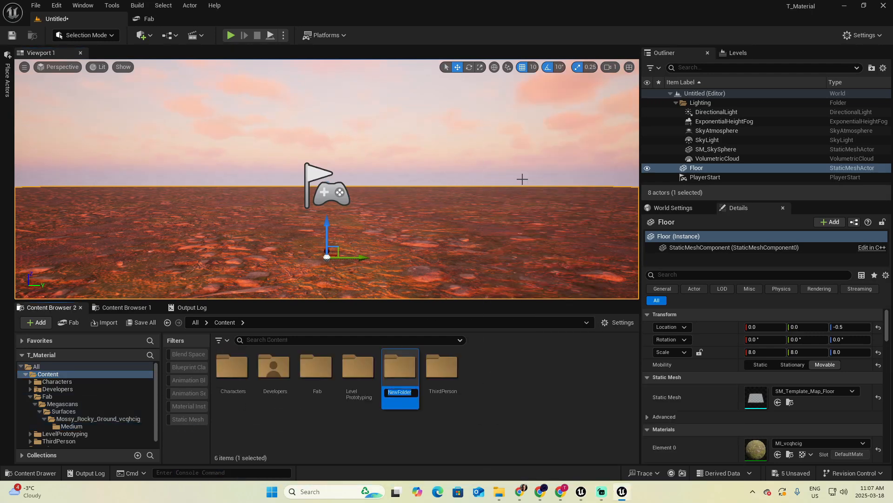
text(_Game)
key(Return)
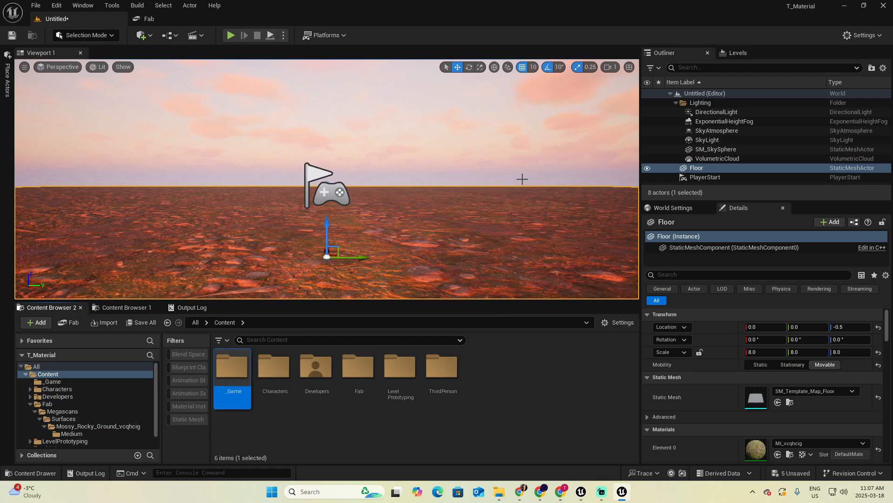
Create a folder named Materials inside the _Game folder and open it.
double_click(235, 367)
right_click(235, 368)
mouse_move(236, 368)
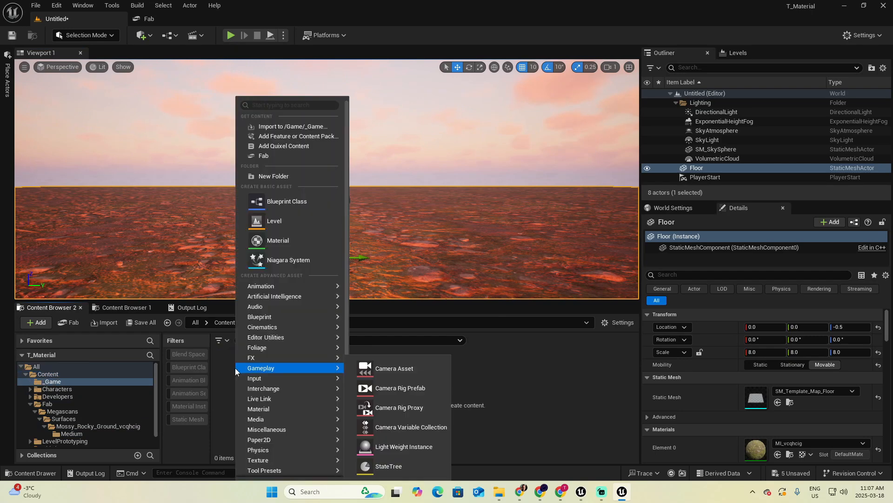
click(273, 177)
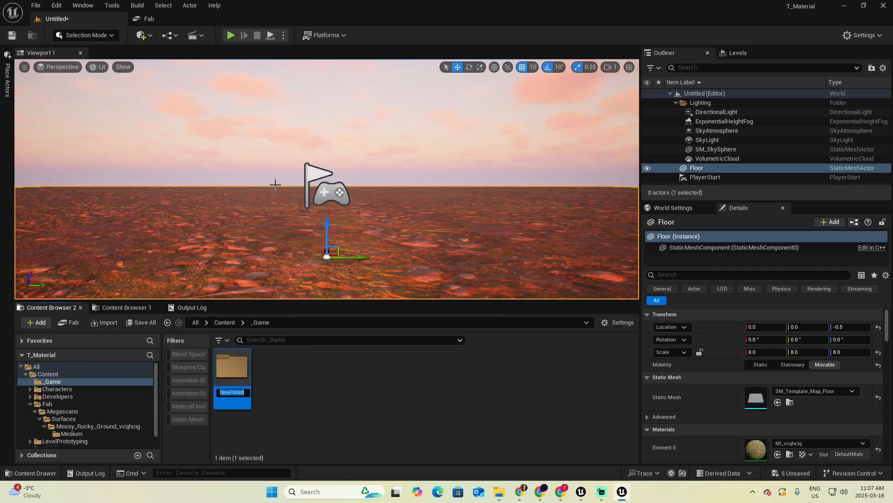
text(Materials)
key(Return)
Place a Cube shape in the level above the floor.
mouse_move(275, 184)
middle_down()
mouse_move(280, 282)
mouse_move(280, 184)
middle_up()
right_drag(281, 184, 212, 260)
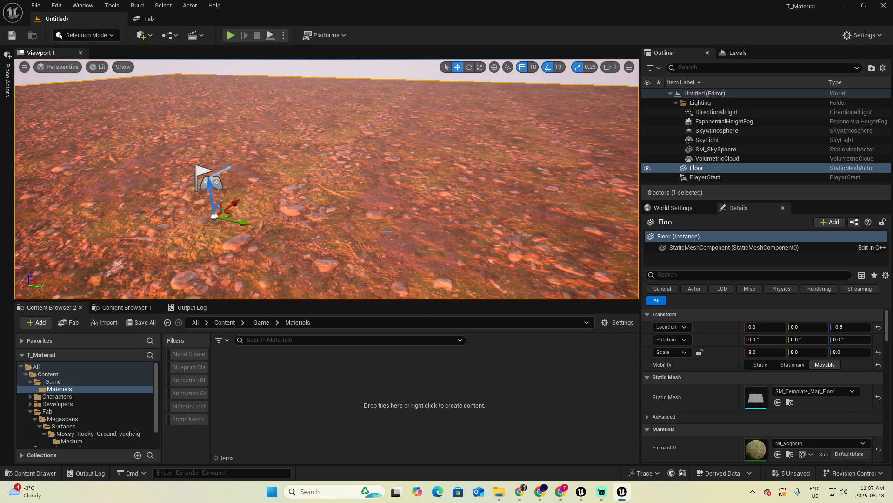
click(6, 79)
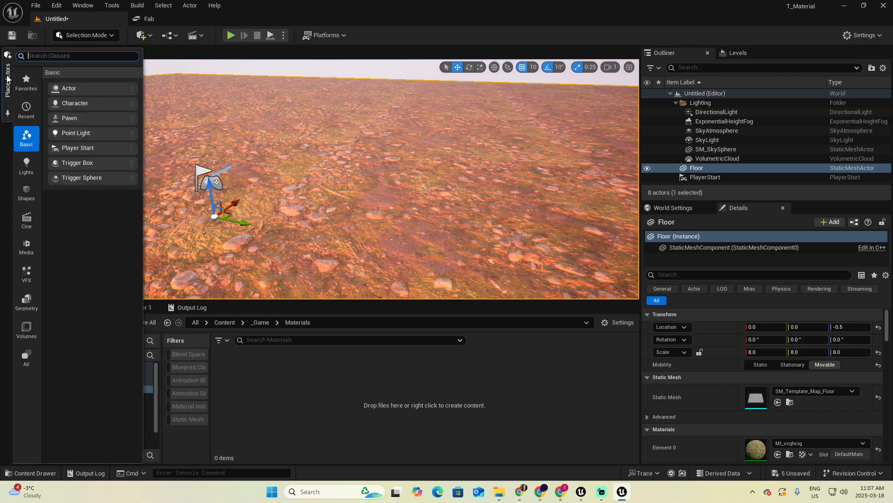
click(27, 194)
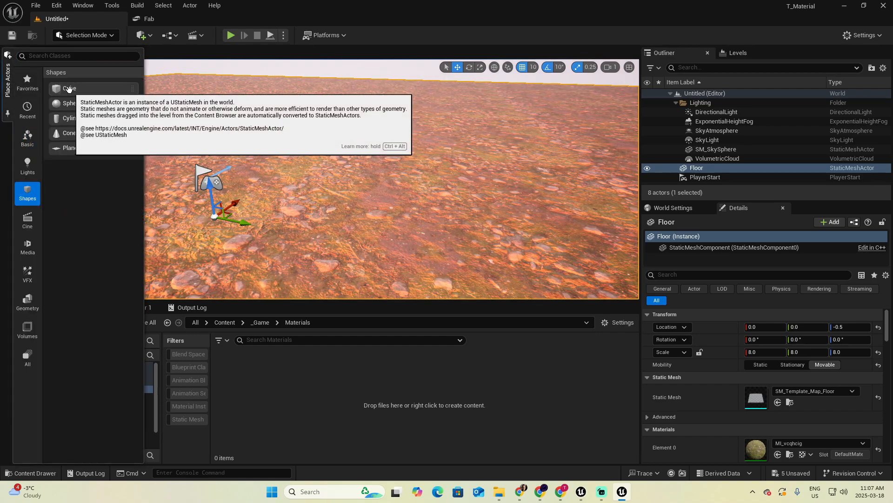
drag(69, 89, 502, 98)
drag(312, 142, 399, 177)
right_drag(398, 178, 408, 161)
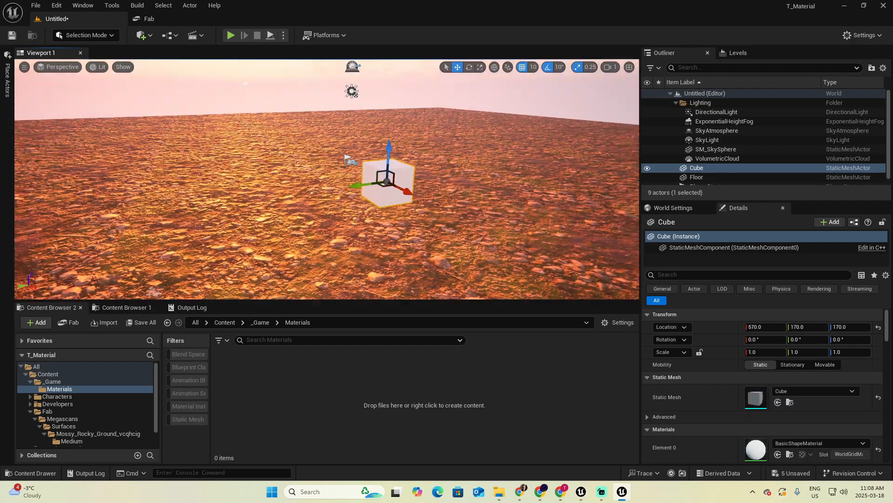
Rotate the sun's light direction to change the level from sunset to bright daylight.
alt+drag(408, 161, 378, 190)
scroll(379, 190, down, 3)
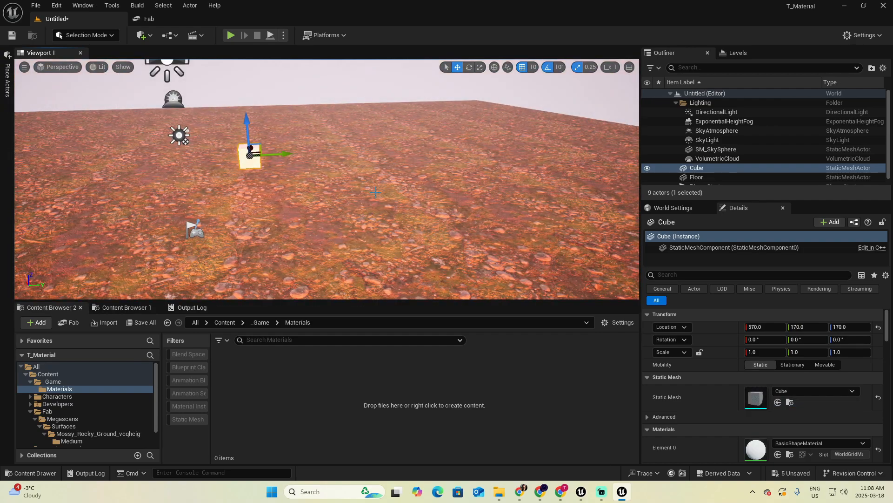
key(ctrl+l)
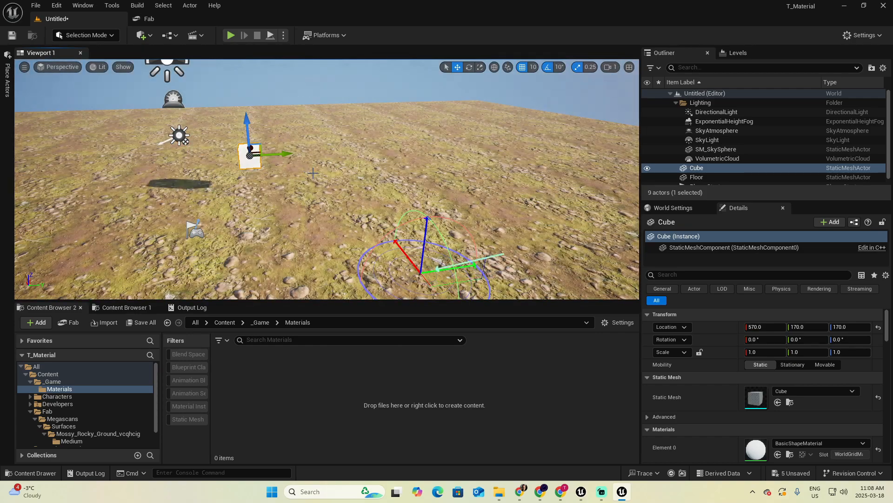
right_drag(313, 174, 254, 173)
Play the level, walk the character across the ground near the cube, and stop the play session.
click(230, 36)
click(301, 200)
key(d)
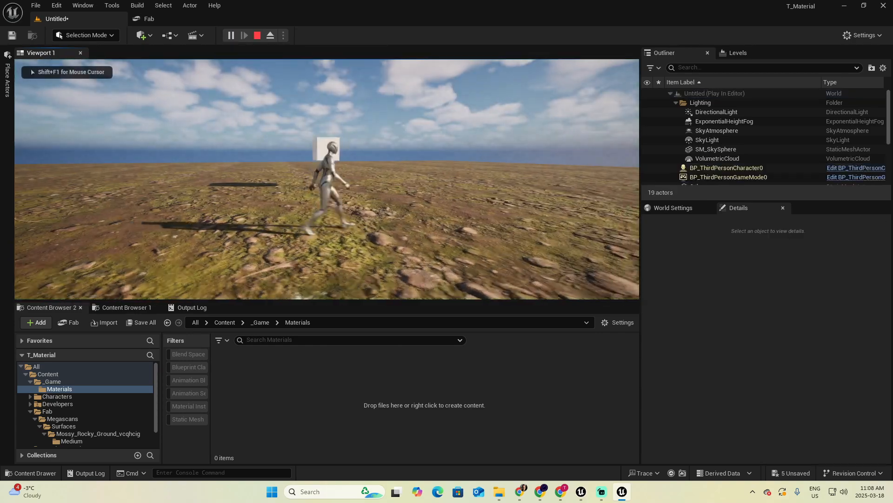
key(w)
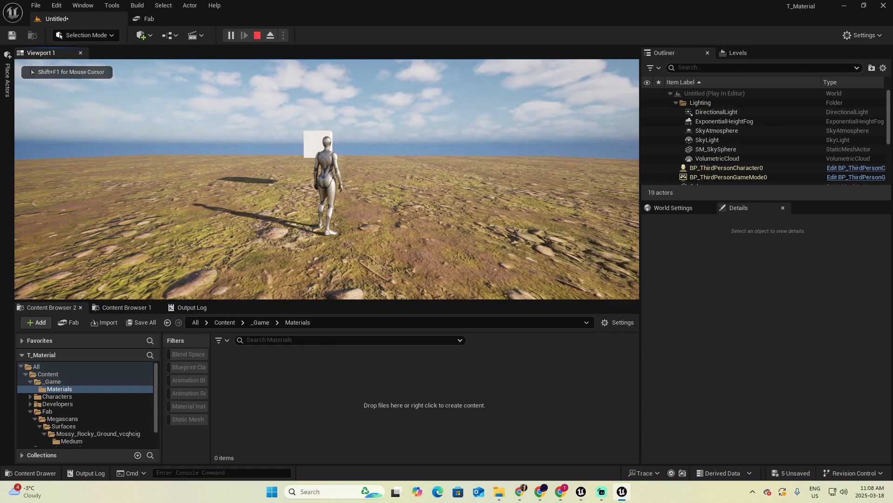
key(Escape)
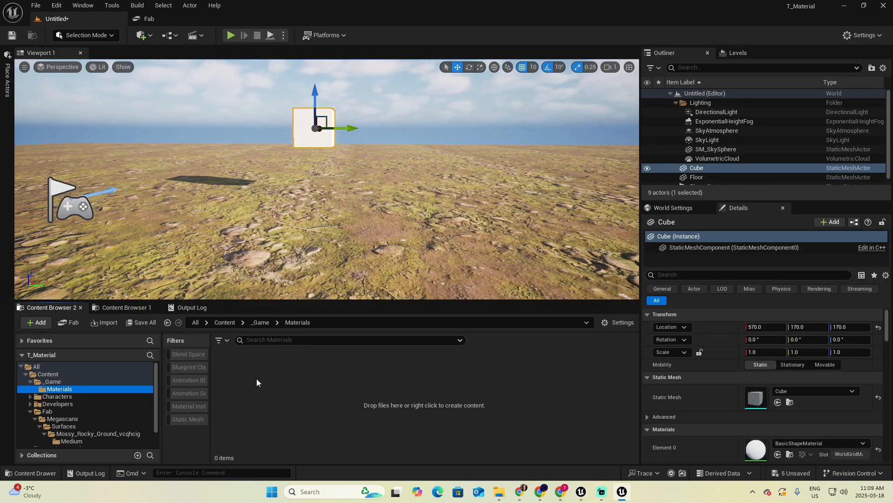
Create a Material named M_MossRock in the Materials folder and open it for editing.
right_click(262, 379)
mouse_move(261, 379)
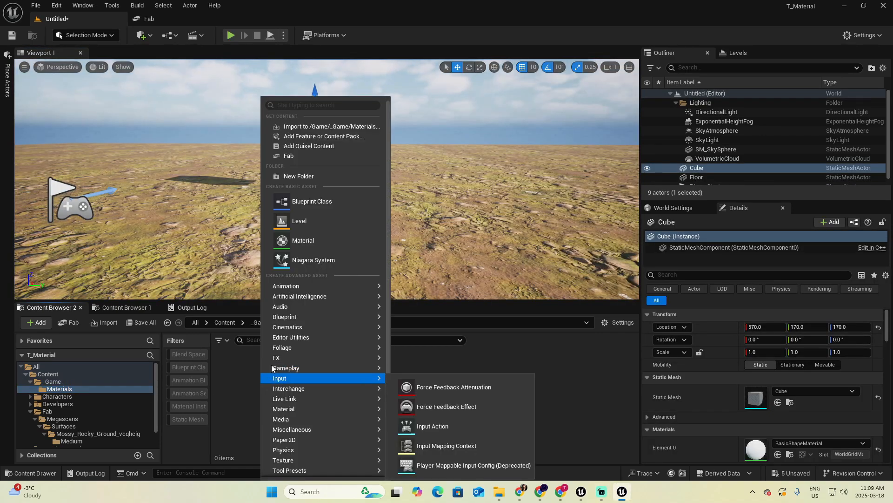
mouse_move(296, 411)
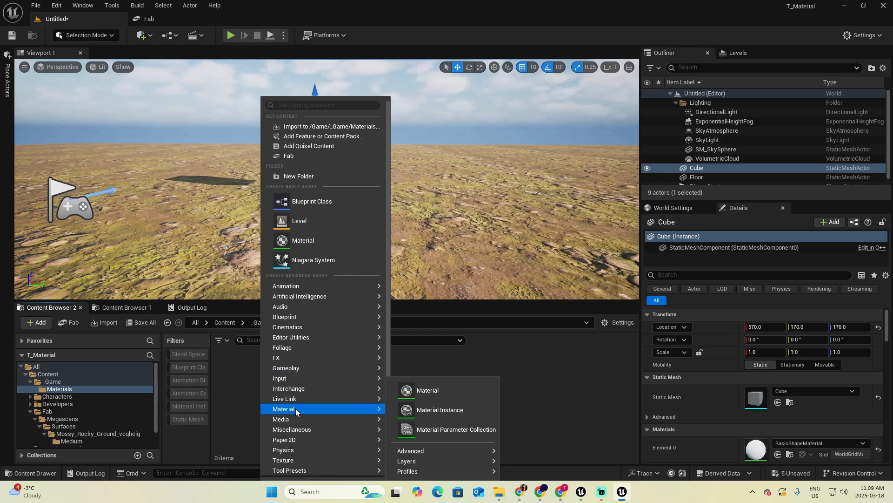
click(428, 391)
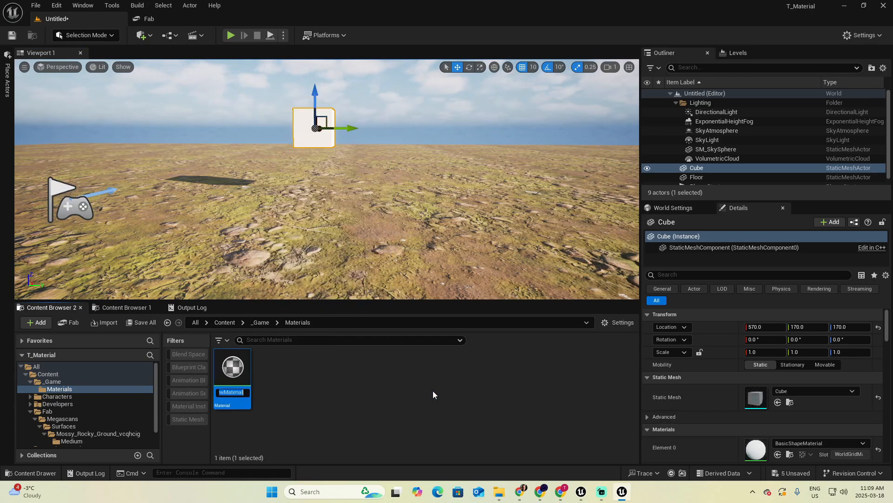
text(M_)
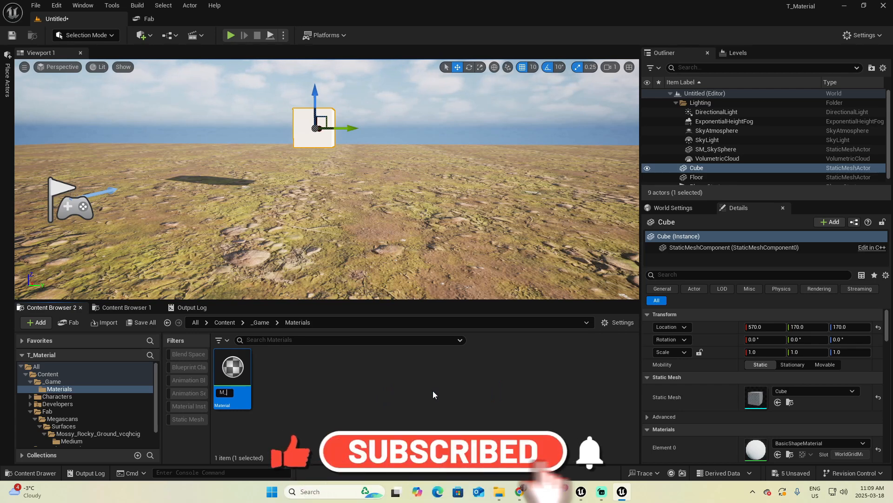
text(Mos)
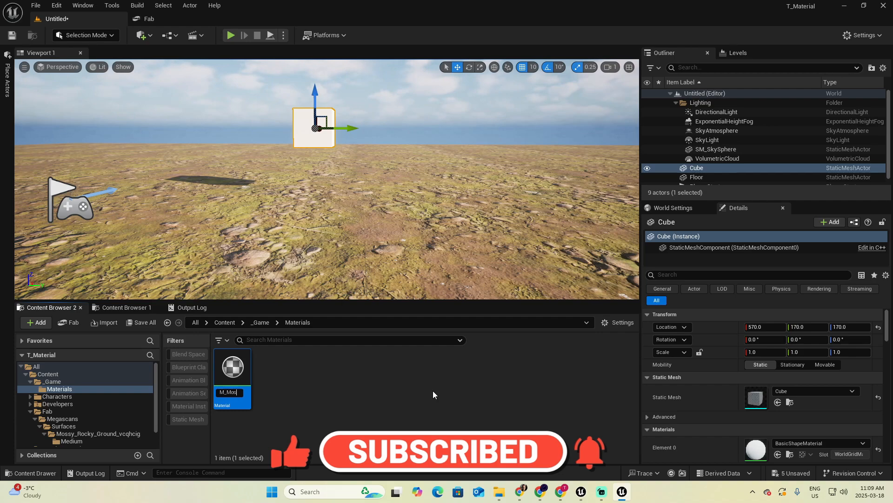
text(sRock)
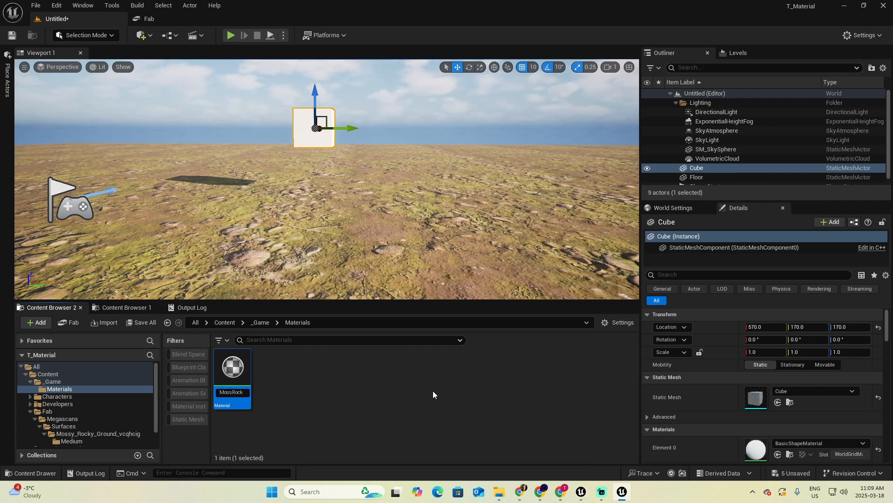
key(Return)
double_click(233, 367)
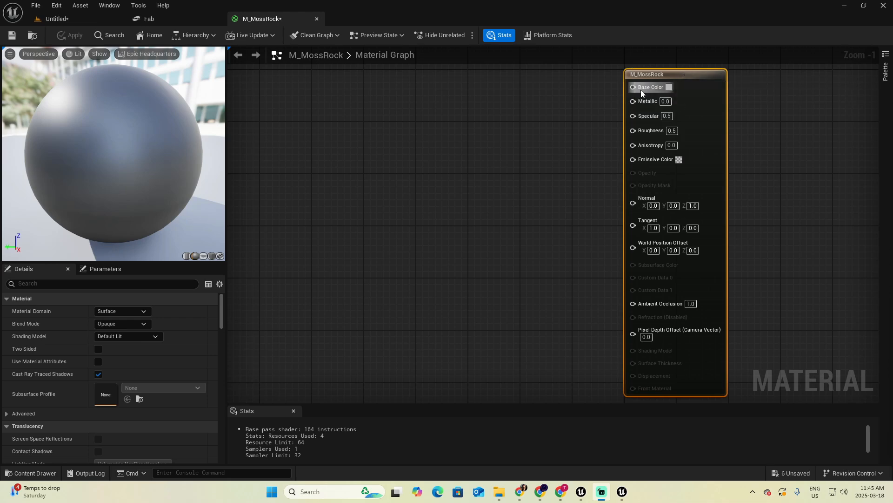
Set the material's Base Color to magenta, about hex sRGB BC44B2FF.
click(669, 87)
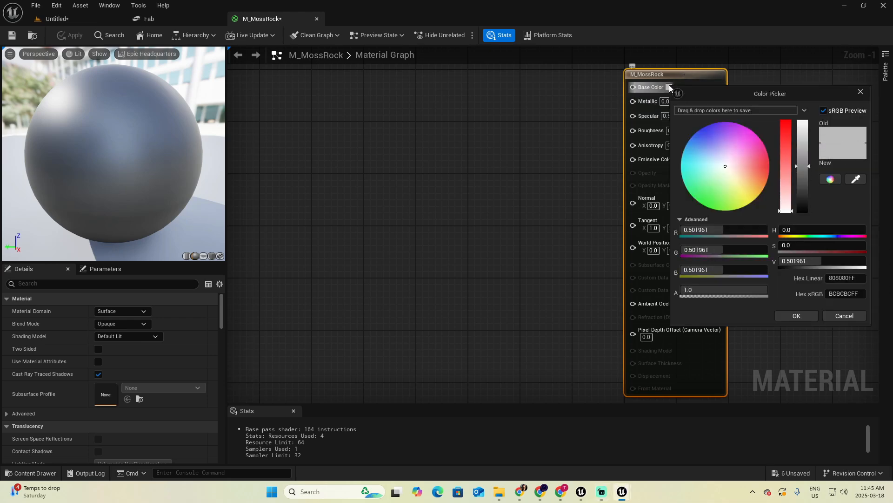
drag(727, 172, 750, 135)
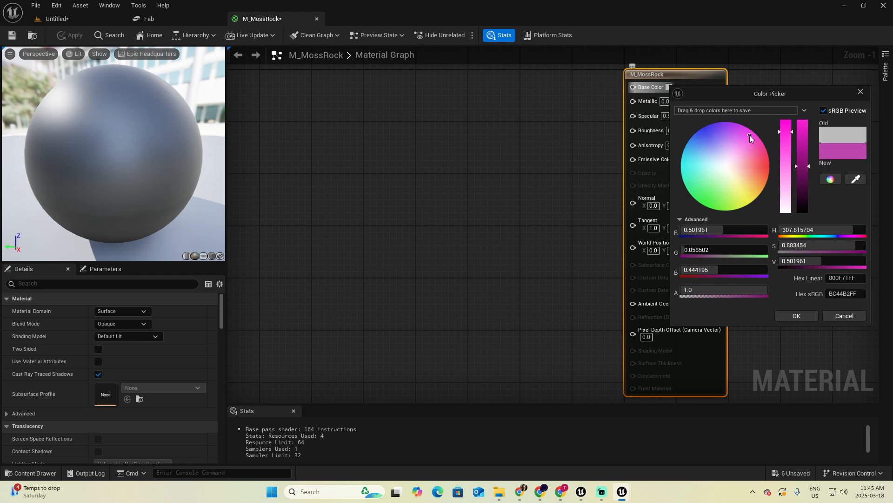
click(803, 314)
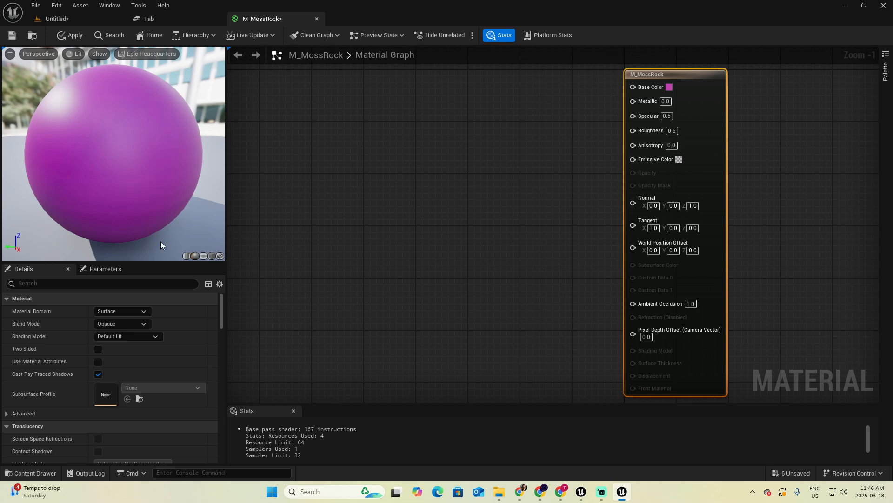
Preview the material on the plane, sphere and cylinder meshes, viewing the cylinder from above.
click(204, 257)
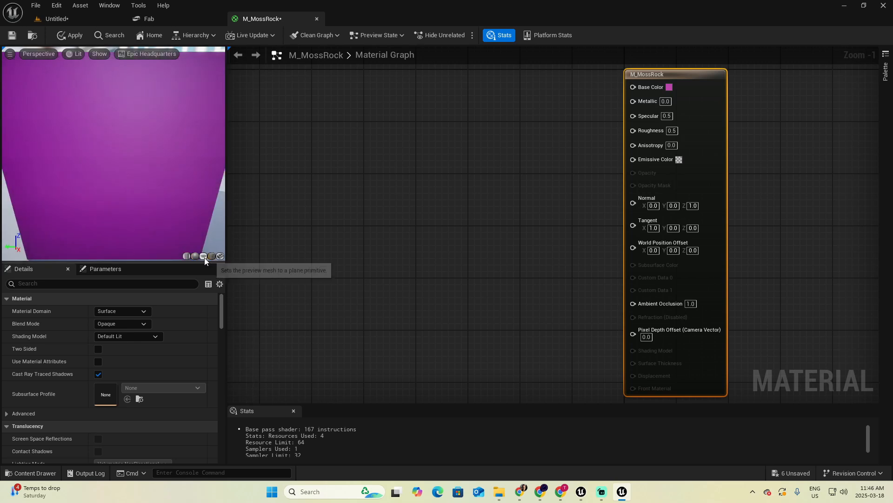
click(204, 256)
click(195, 256)
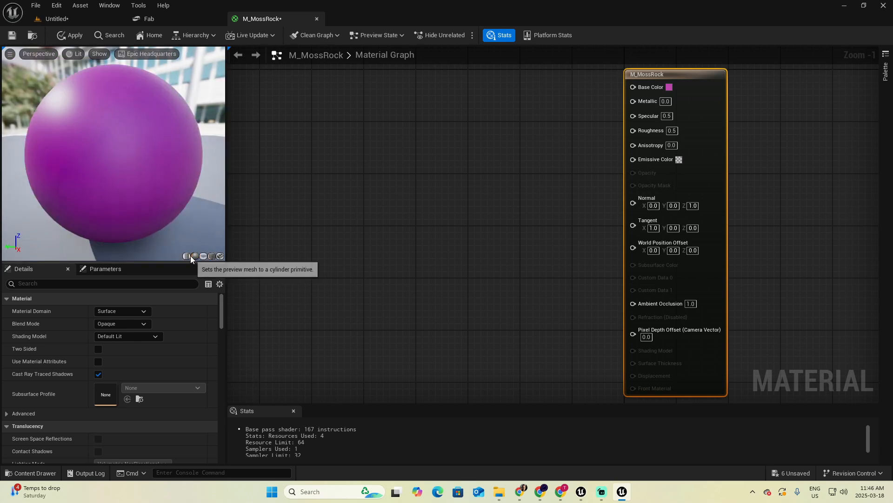
click(191, 255)
drag(160, 141, 160, 168)
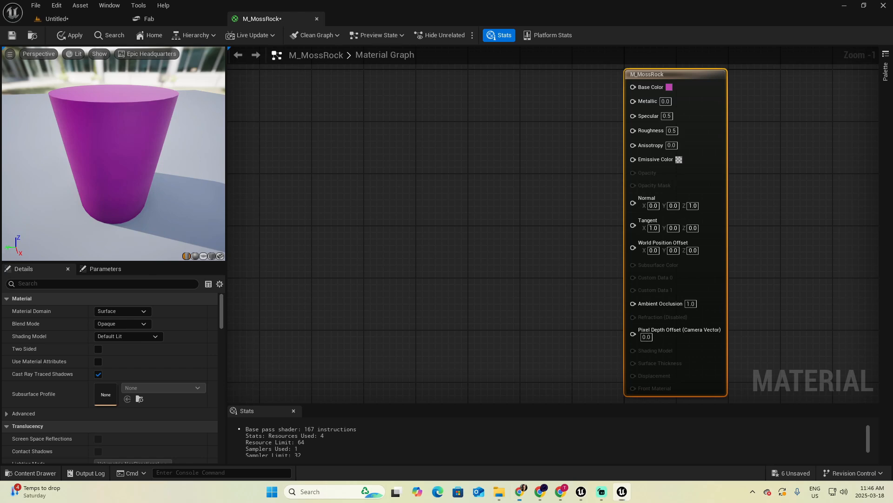
Switch to the browser and review the Unreal Engine Material Inputs documentation through the Metallic section.
drag(892, 99, 688, 22)
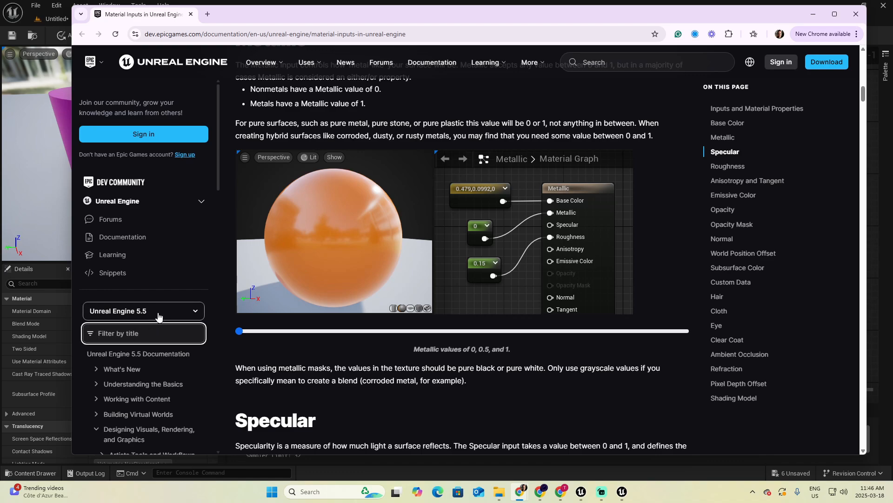
scroll(402, 266, up, 15)
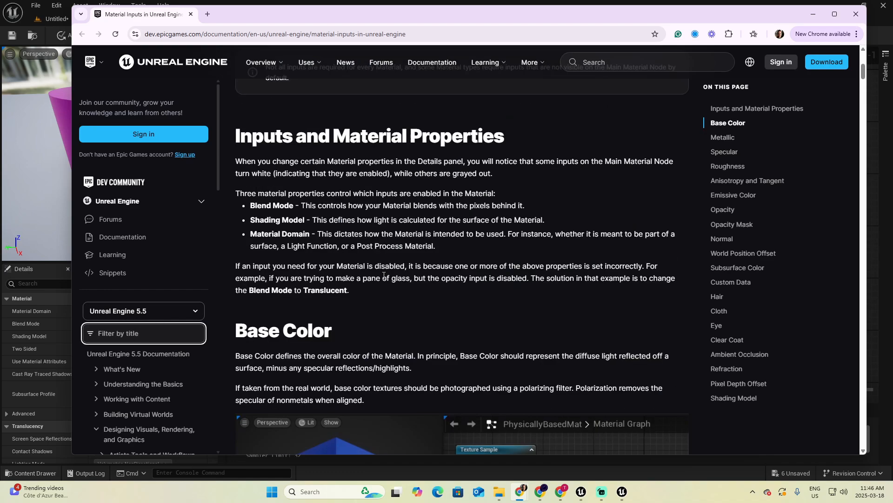
scroll(319, 153, up, 5)
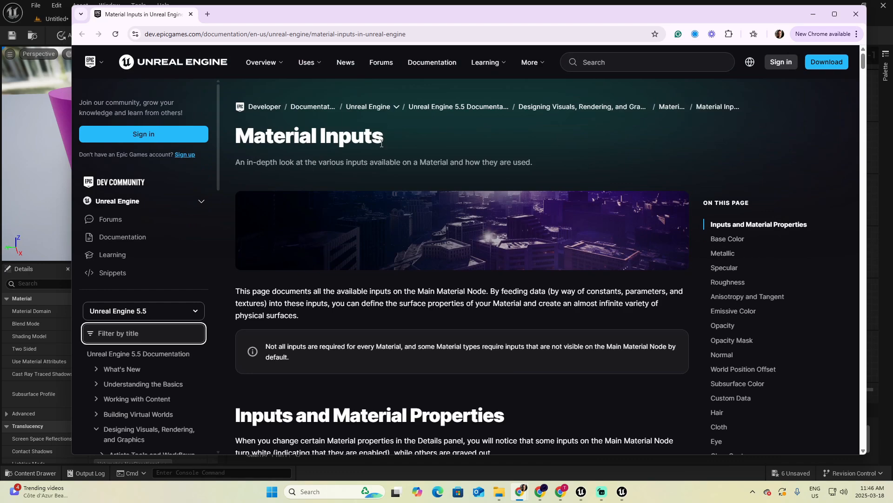
scroll(577, 383, down, 18)
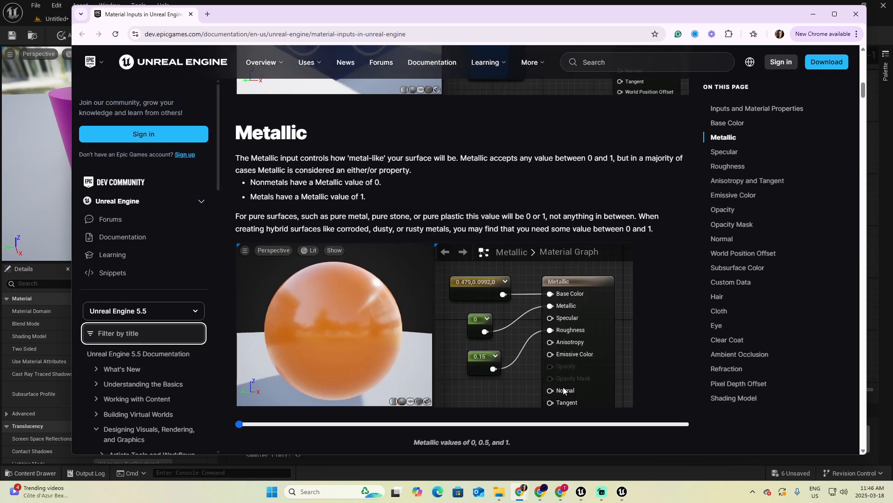
drag(385, 9, 892, 65)
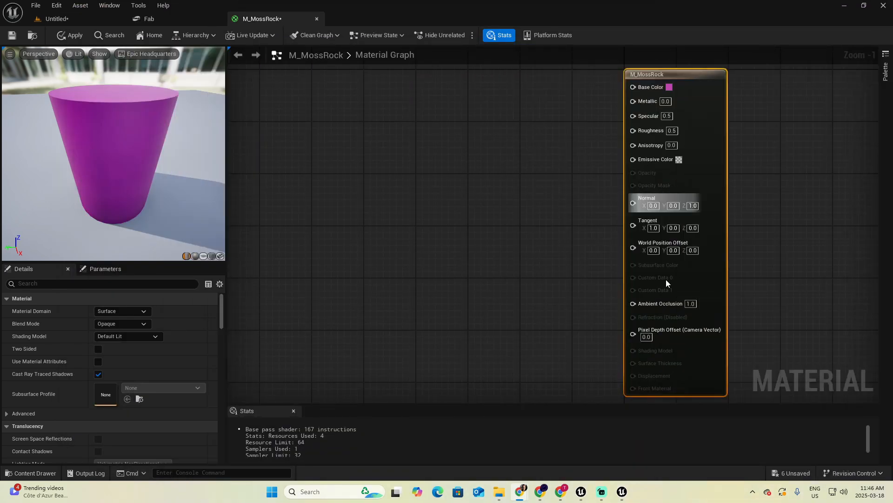
Preview the material on a cube from several angles, and return the preview mesh to a sphere.
scroll(551, 148, up, 1)
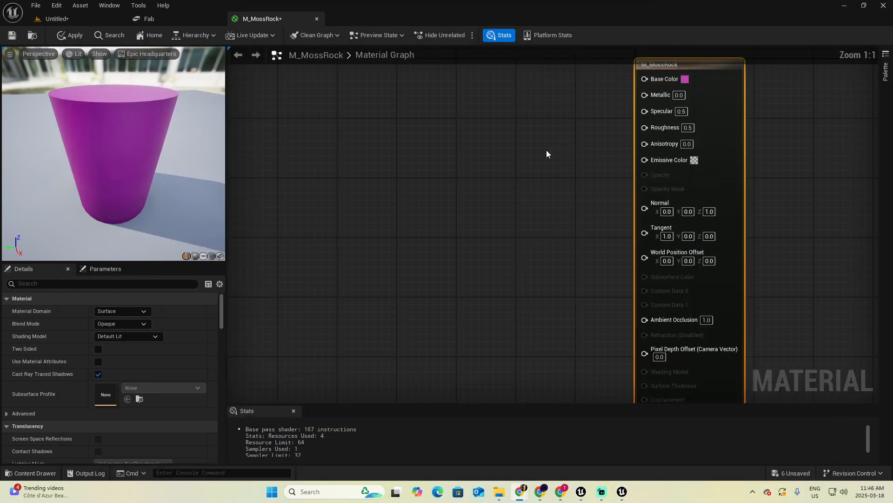
right_drag(545, 153, 508, 173)
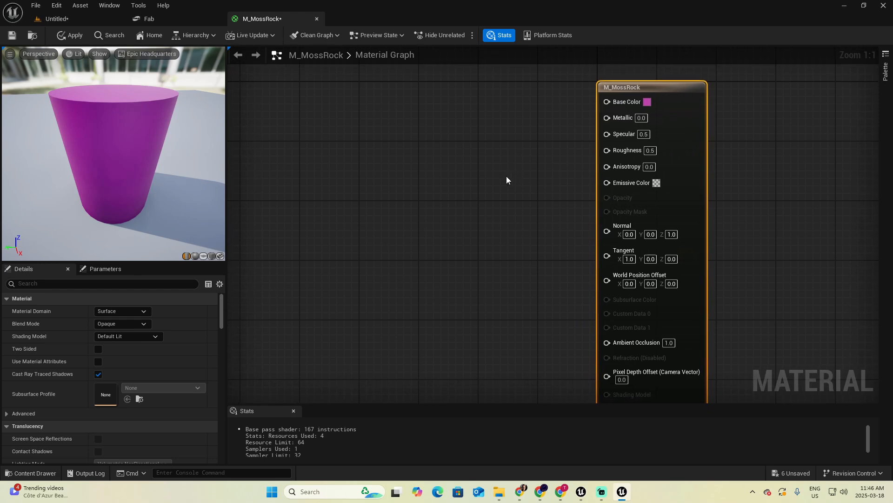
click(211, 256)
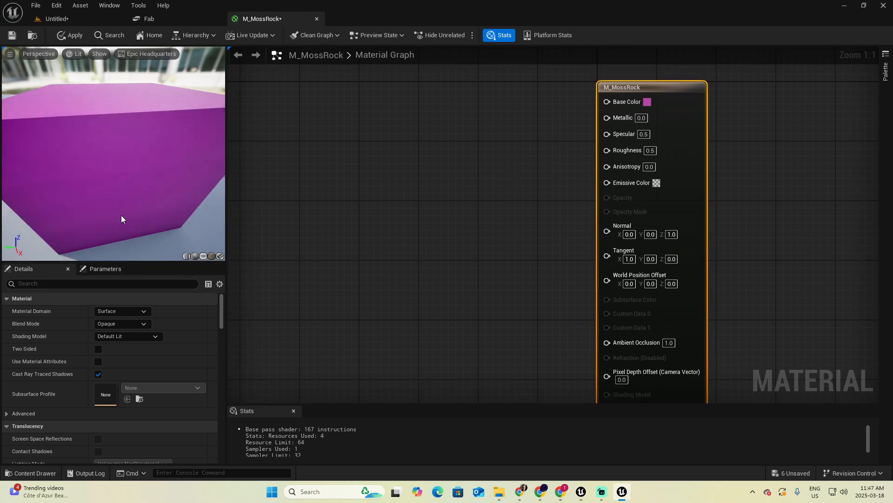
scroll(104, 207, down, 5)
drag(98, 201, 96, 200)
scroll(88, 207, up, 3)
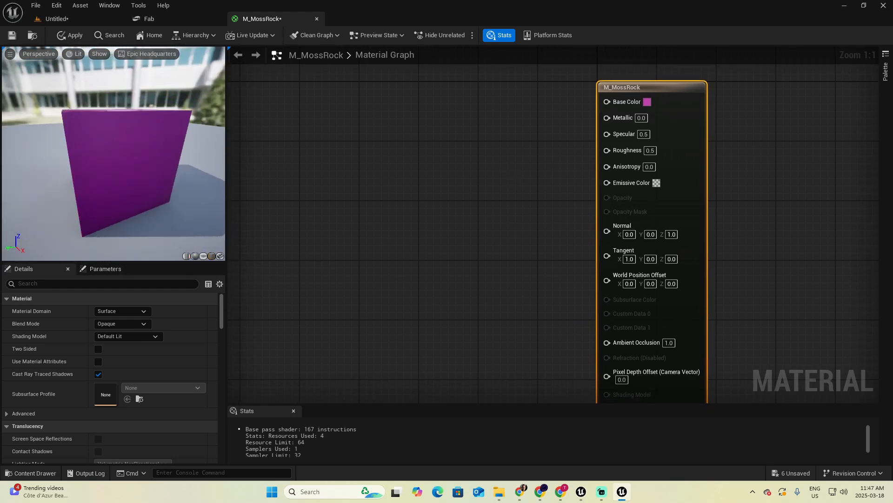
click(195, 256)
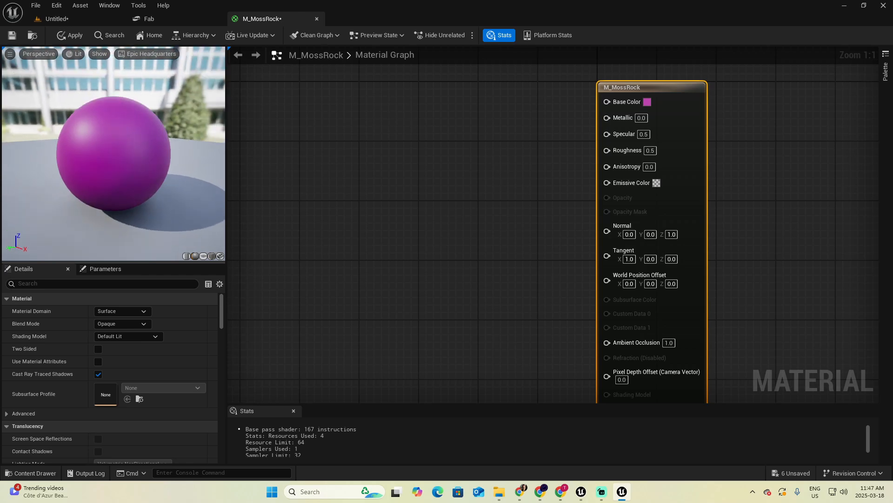
Set the Metallic input of M_MossRock to 1.
click(641, 118)
text(1)
key(Return)
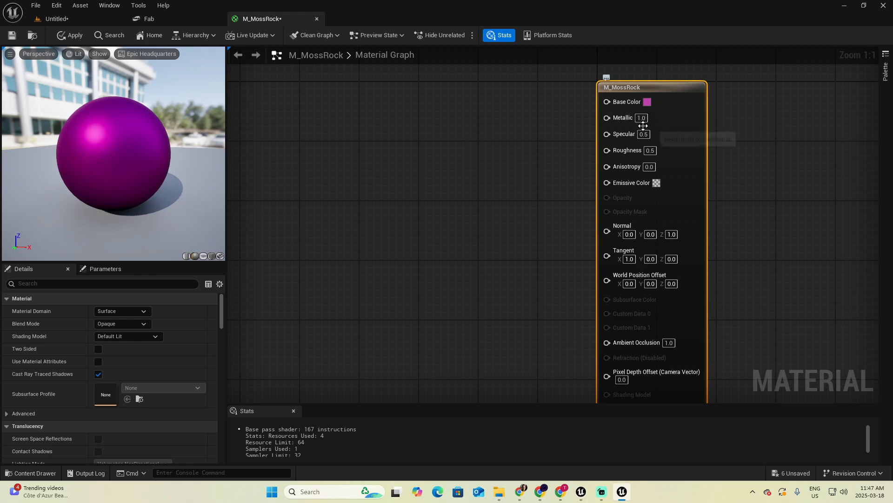
Drive the Metallic input of M_MossRock with a new Constant node set to 1, and inspect the preview sphere.
click(431, 126)
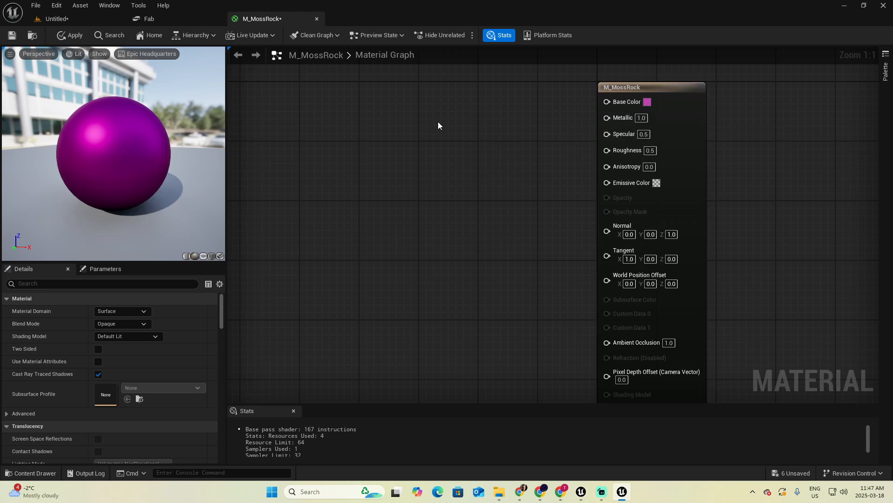
click(437, 121)
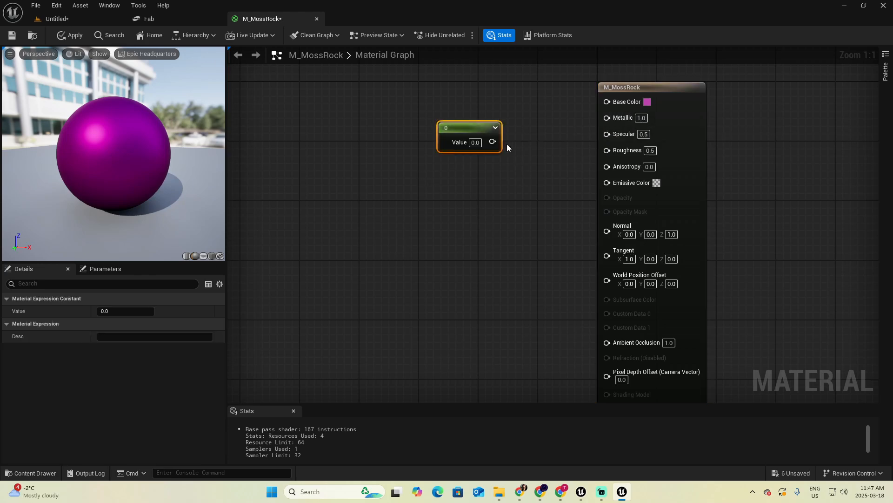
drag(478, 127, 488, 110)
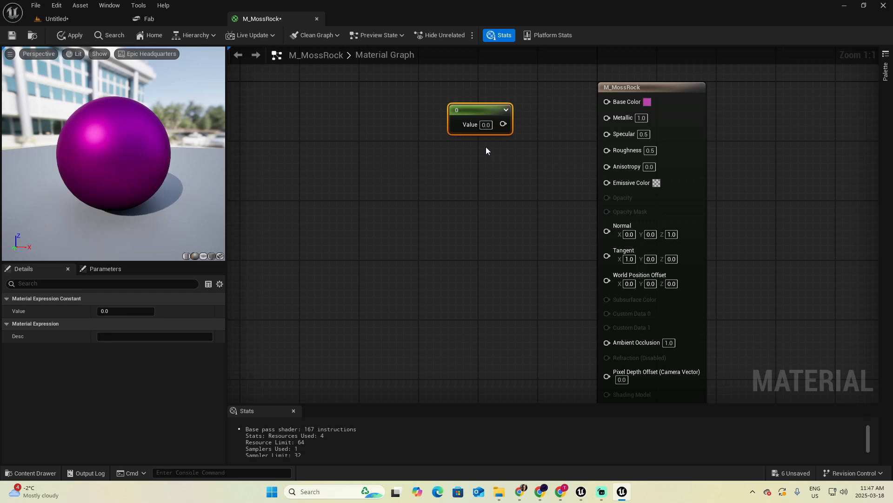
drag(503, 124, 606, 117)
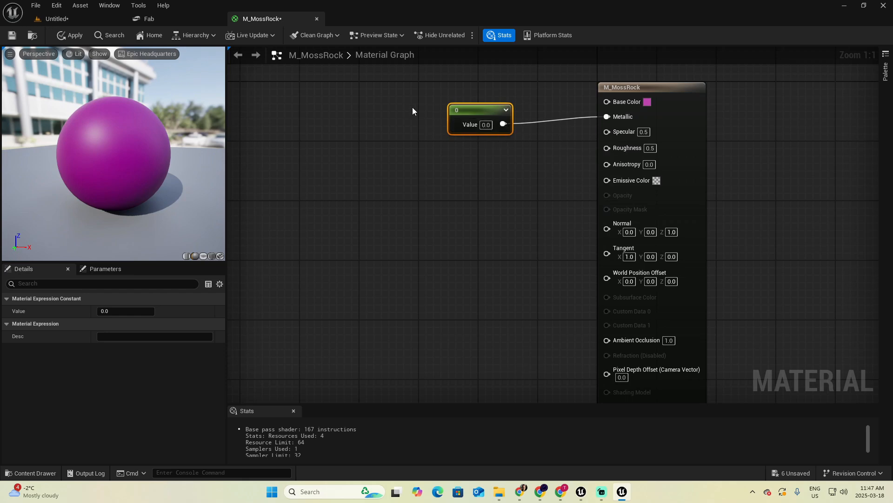
click(486, 124)
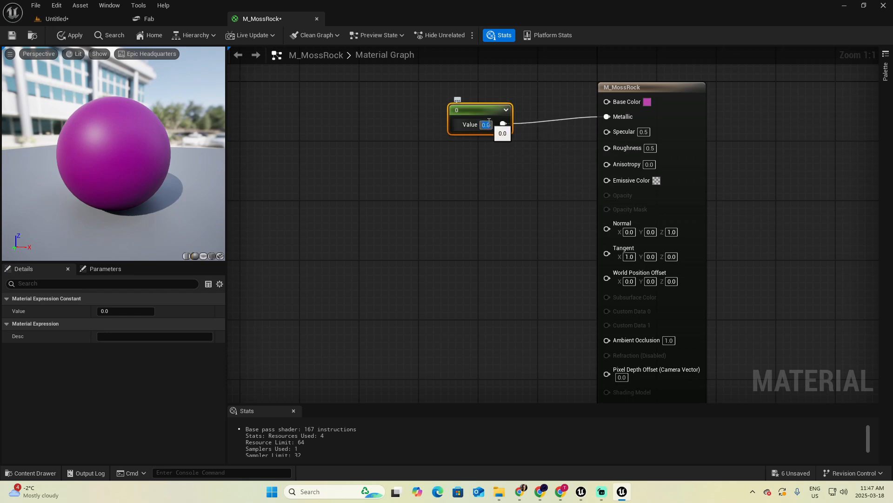
text(1)
key(Return)
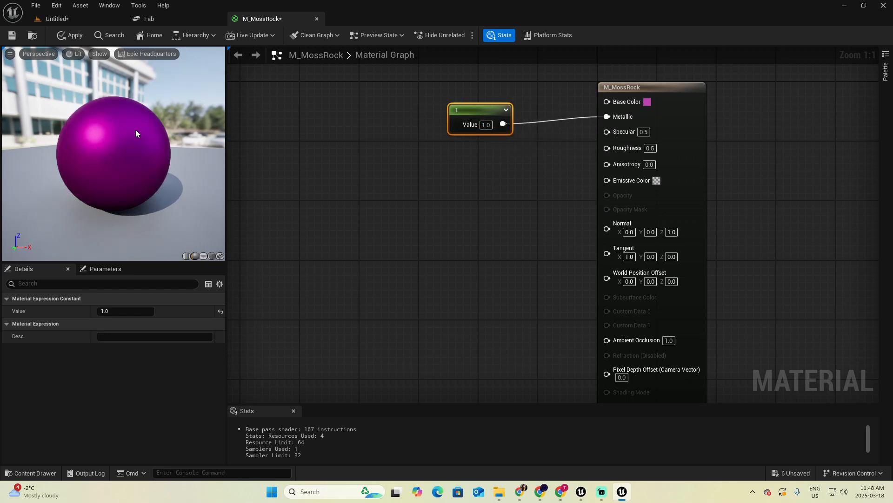
drag(135, 134, 170, 134)
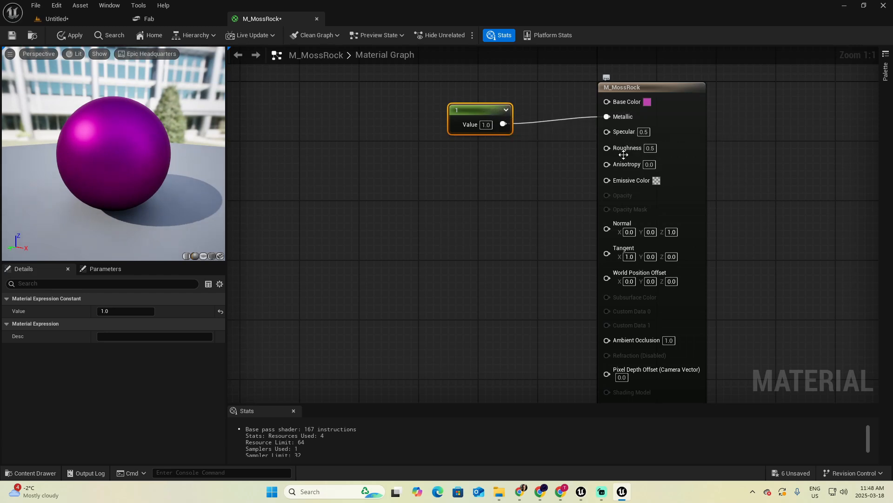
Disconnect the Constant node from the Metallic input and delete it.
alt+click(606, 117)
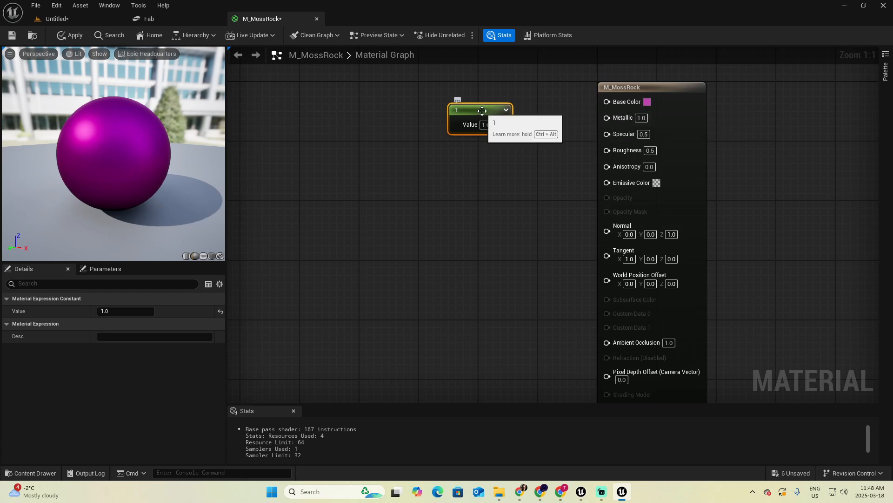
key(Delete)
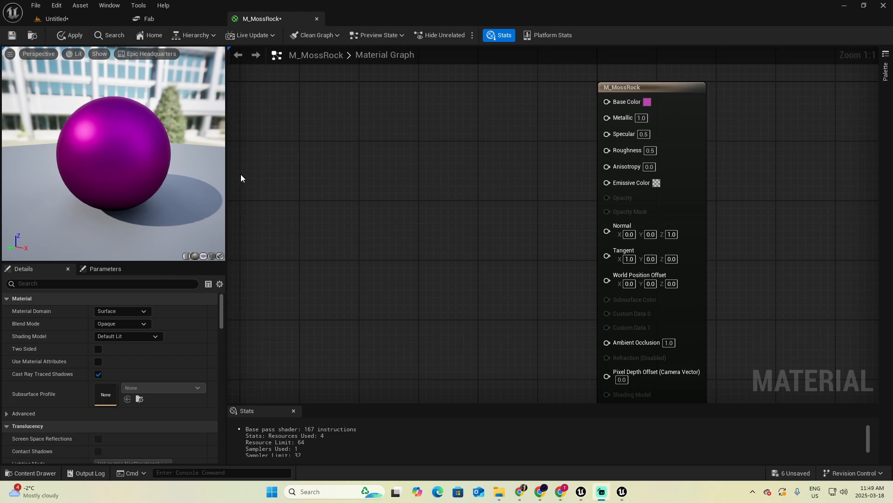
Return to the level editor and examine the textures in the Medium folder of Mossy_Rocky_Ground_vcqhcig.
click(96, 18)
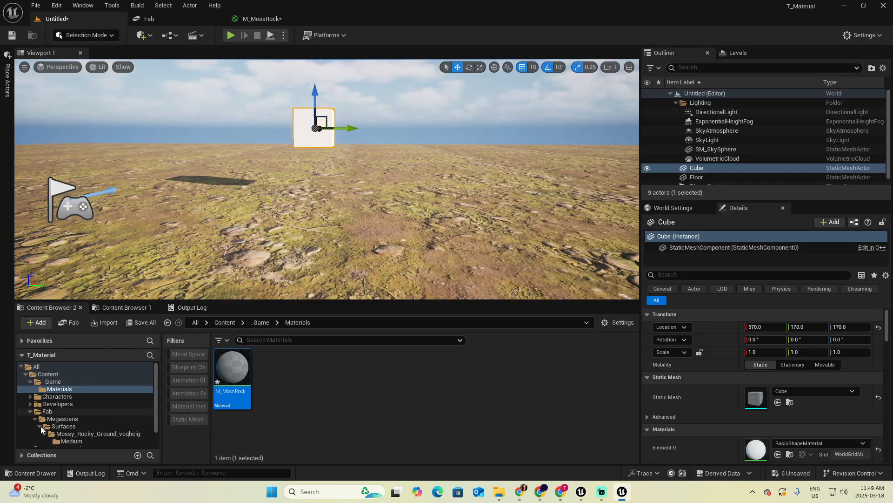
click(73, 441)
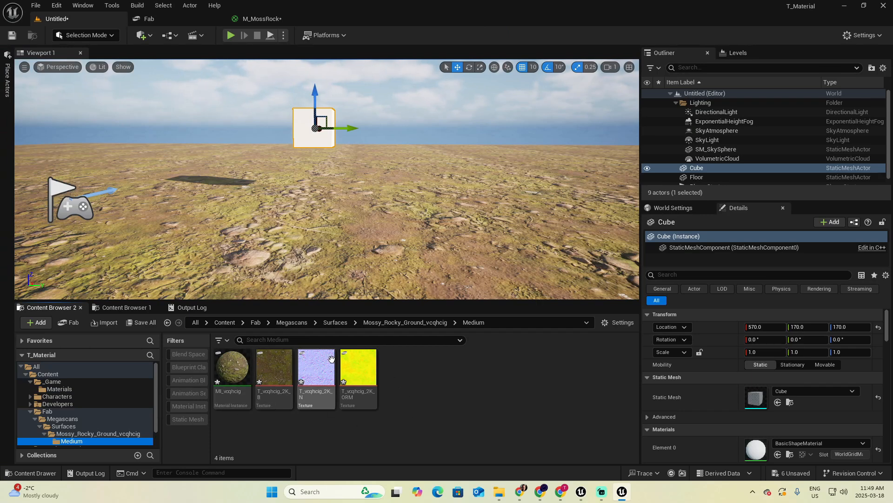
mouse_move(348, 359)
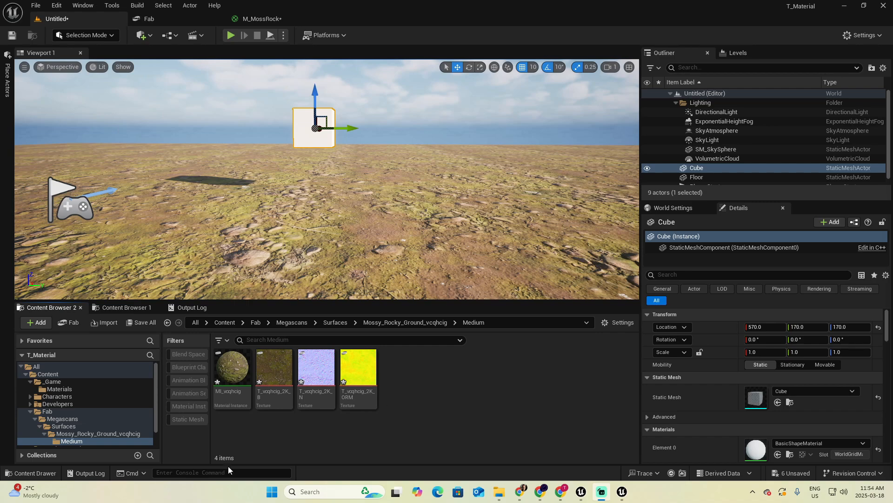
mouse_move(231, 406)
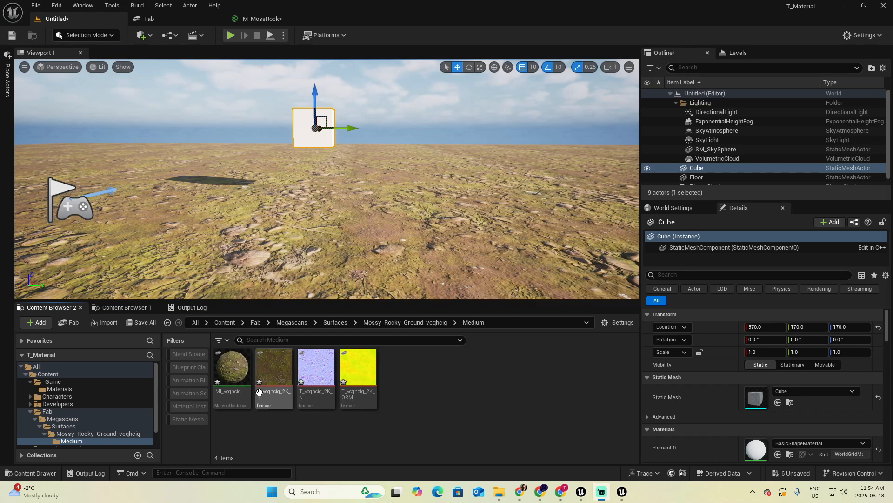
mouse_move(260, 394)
mouse_move(271, 365)
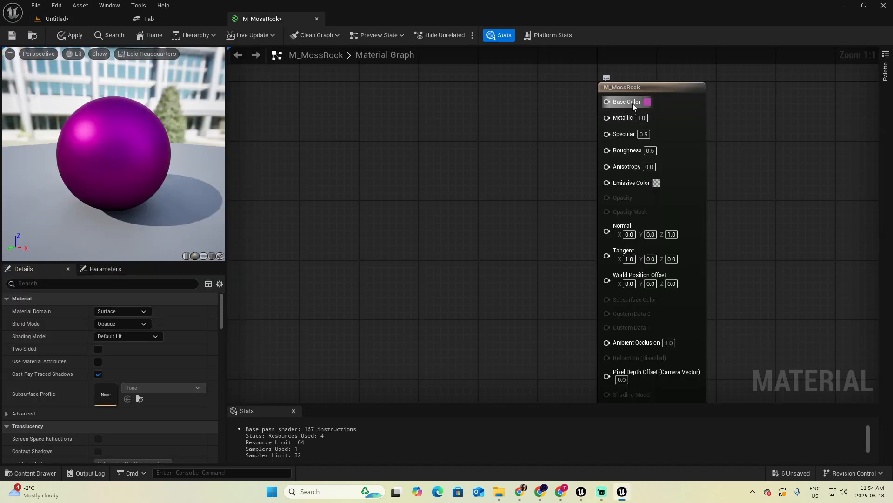
Add the T_vcqhcig_2K_B texture to the M_MossRock graph and connect its RGB output to Base Color.
mouse_move(632, 104)
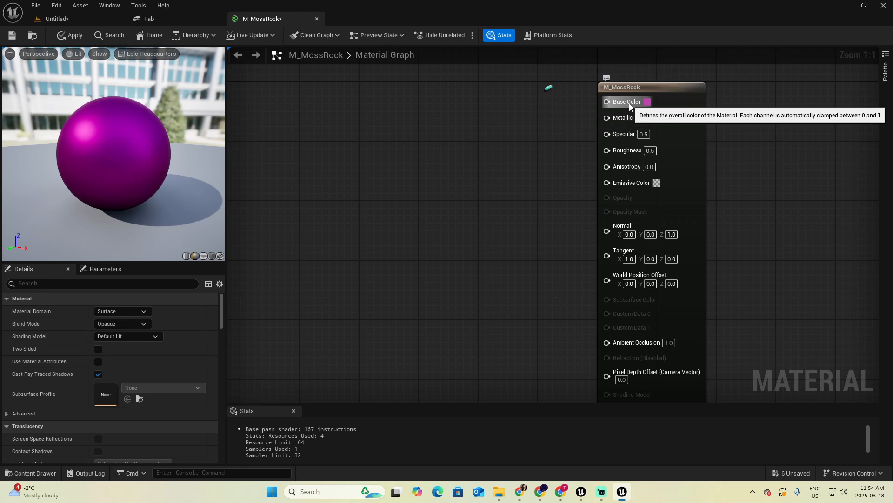
key(ctrl+space)
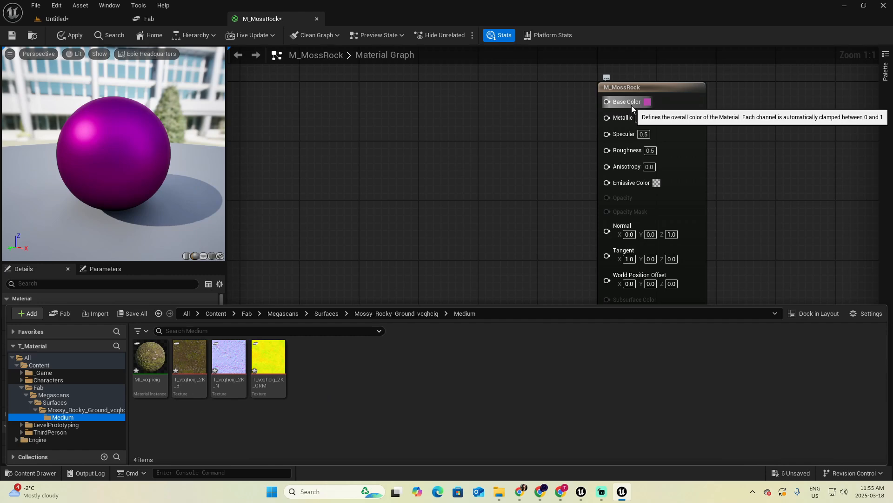
drag(189, 357, 376, 107)
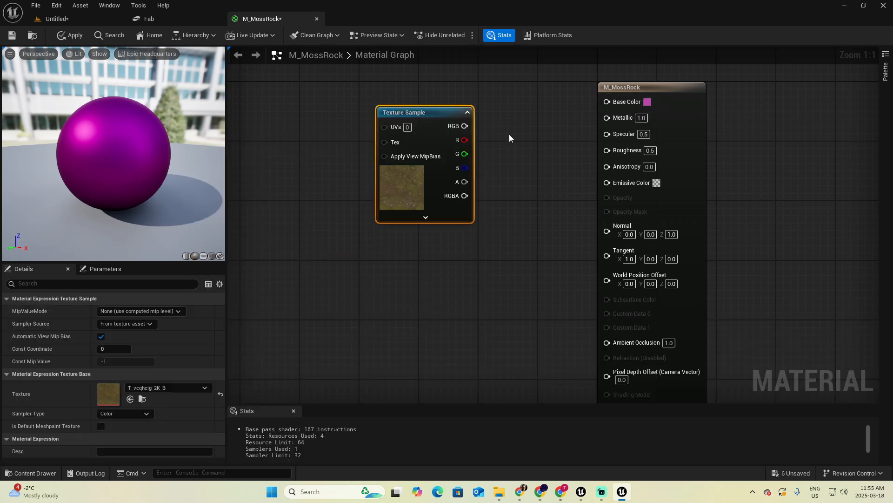
right_drag(509, 135, 501, 194)
drag(430, 172, 596, 164)
drag(427, 130, 443, 107)
Add the T_vcqhcig_2K_N texture below the color sample and connect its RGB output to the Normal input.
key(ctrl+space)
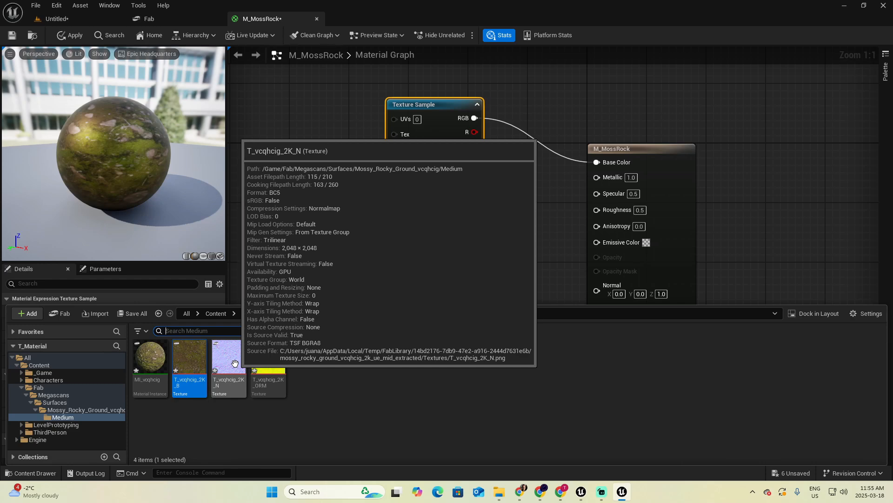
drag(235, 363, 419, 238)
right_drag(533, 296, 523, 223)
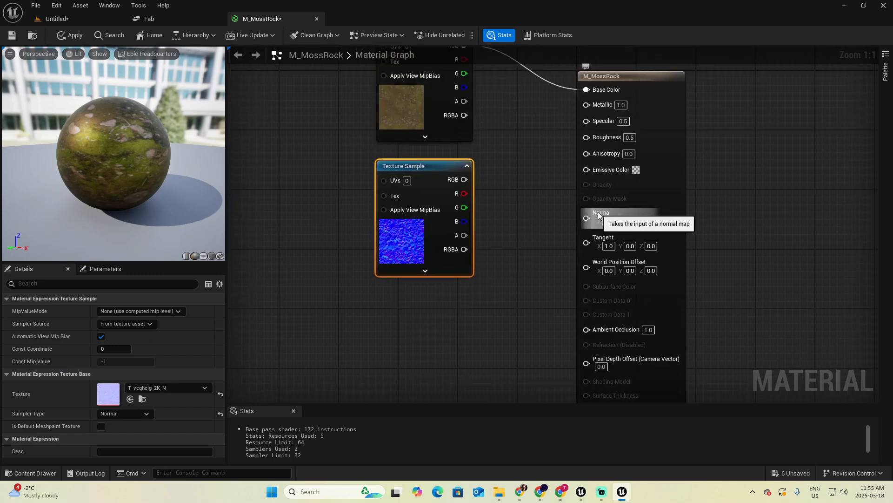
click(477, 177)
drag(465, 179, 587, 219)
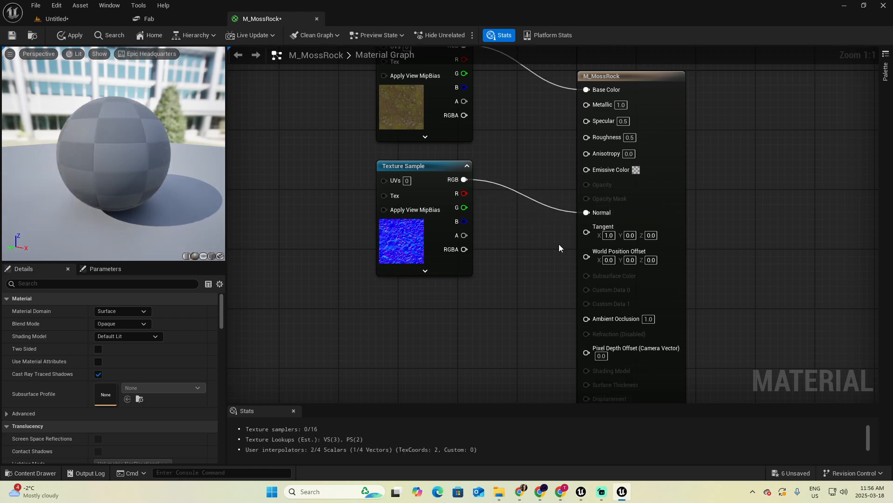
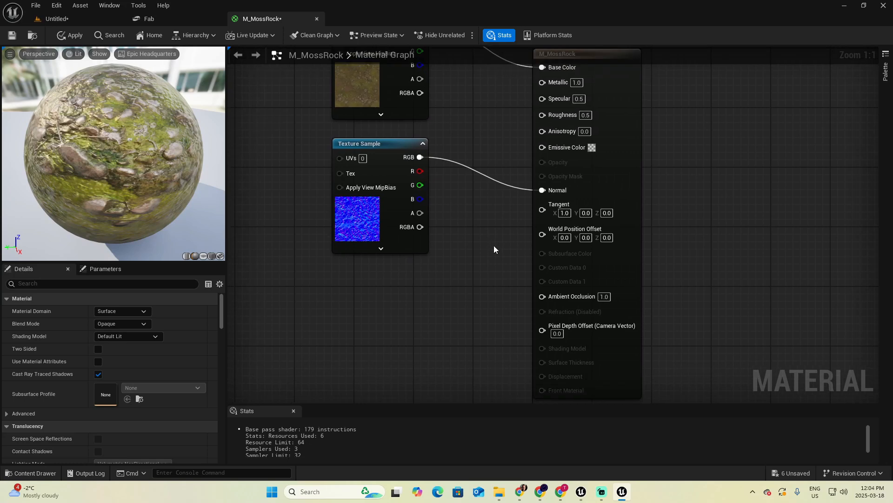
Open the T_vcqhcig_2K_ORM texture from the level's content browser and dock its editor in the main window.
click(52, 19)
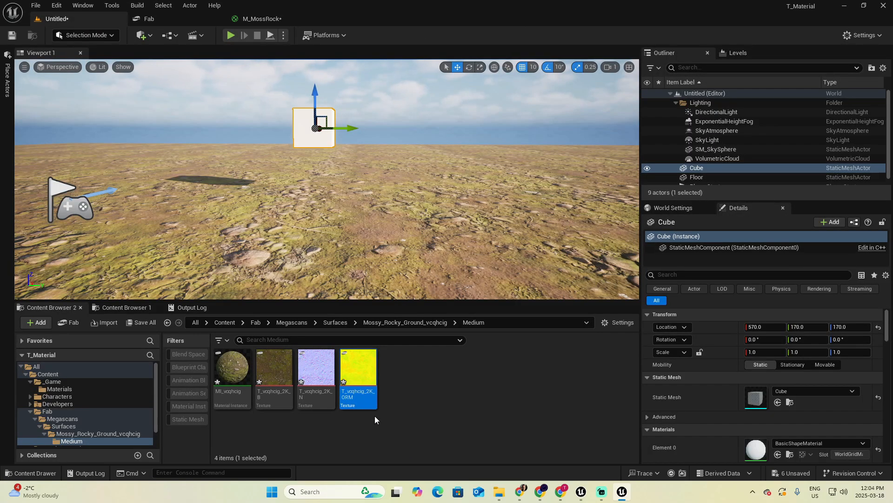
mouse_move(366, 373)
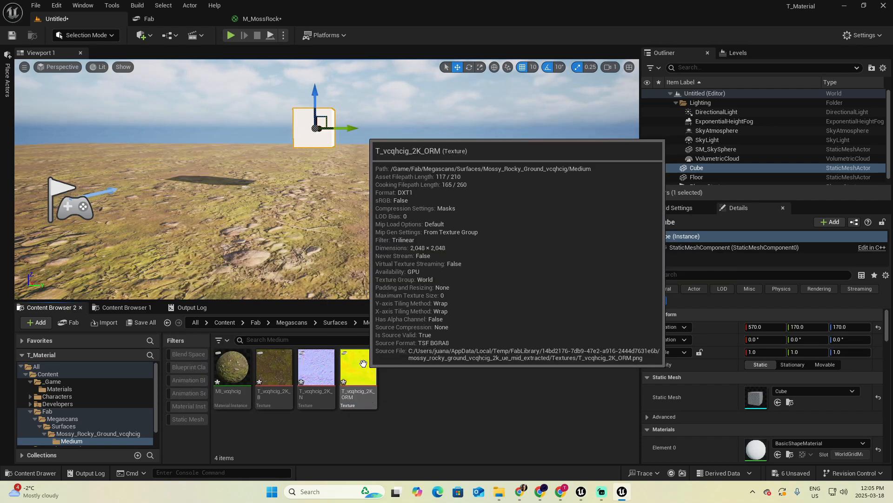
double_click(358, 372)
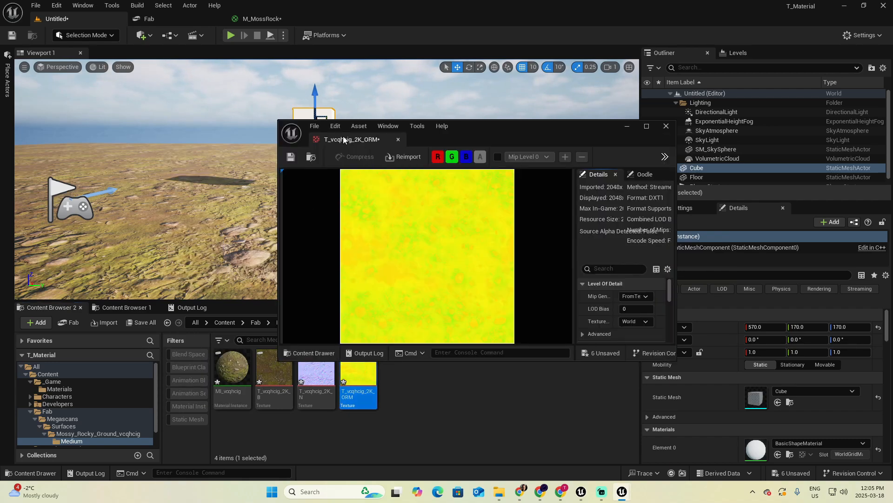
drag(344, 139, 120, 20)
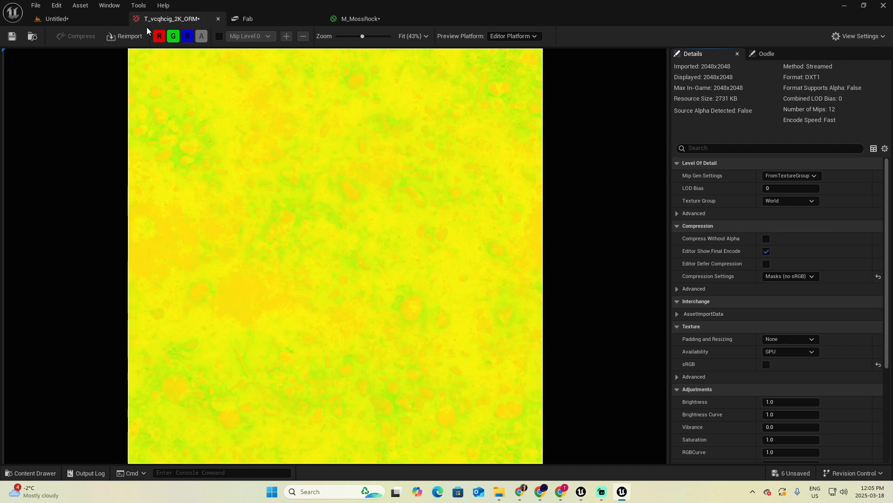
View the ORM texture's red, green and blue channels one at a time, restore all three, and close the texture.
click(174, 36)
click(186, 38)
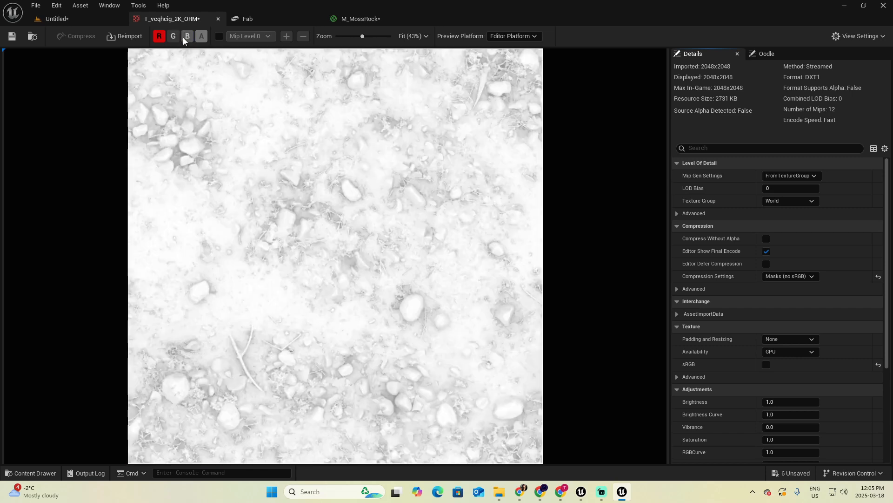
click(159, 37)
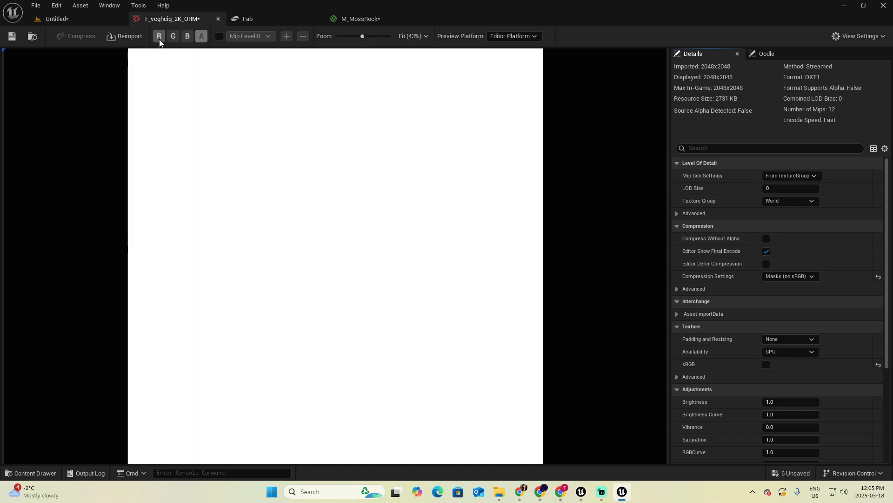
click(174, 37)
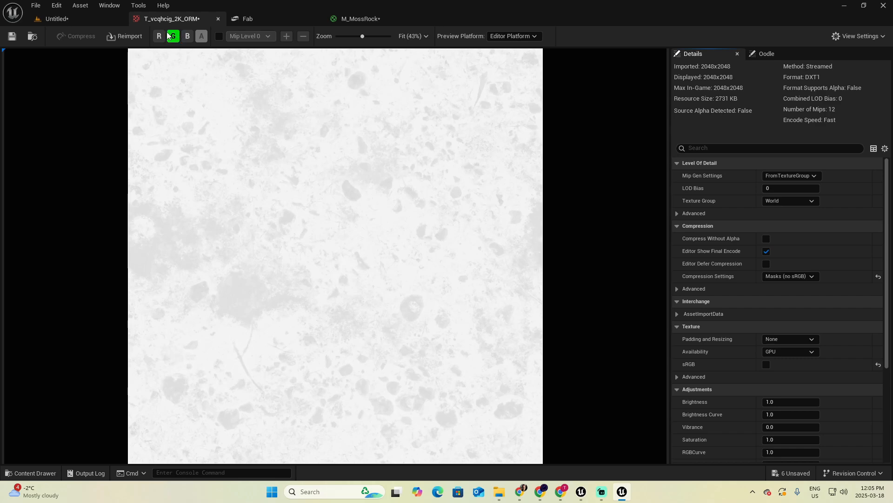
click(172, 36)
click(187, 37)
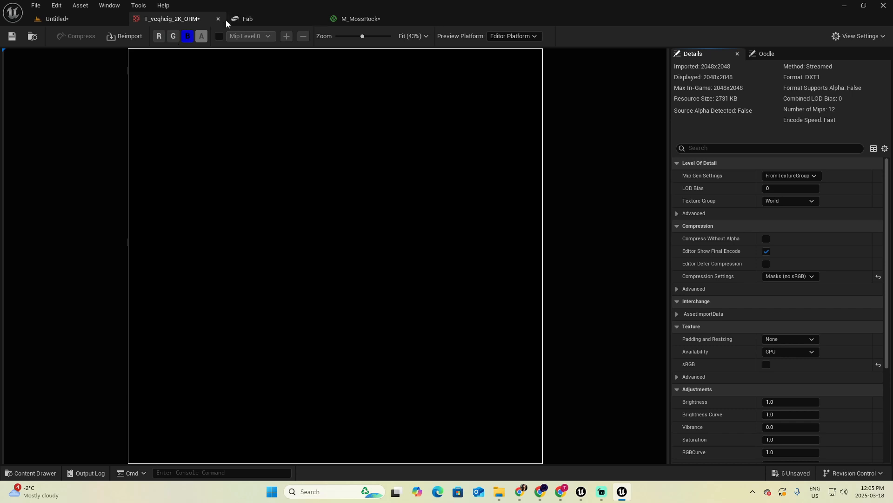
click(173, 37)
click(159, 37)
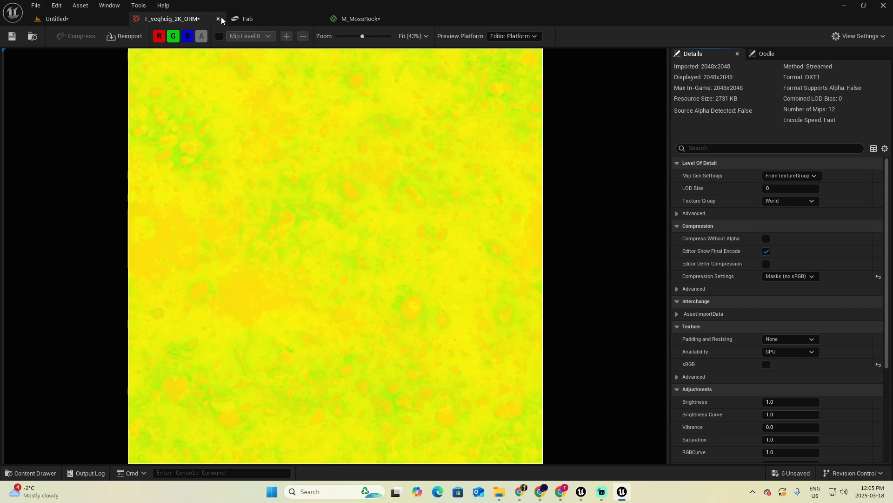
click(218, 18)
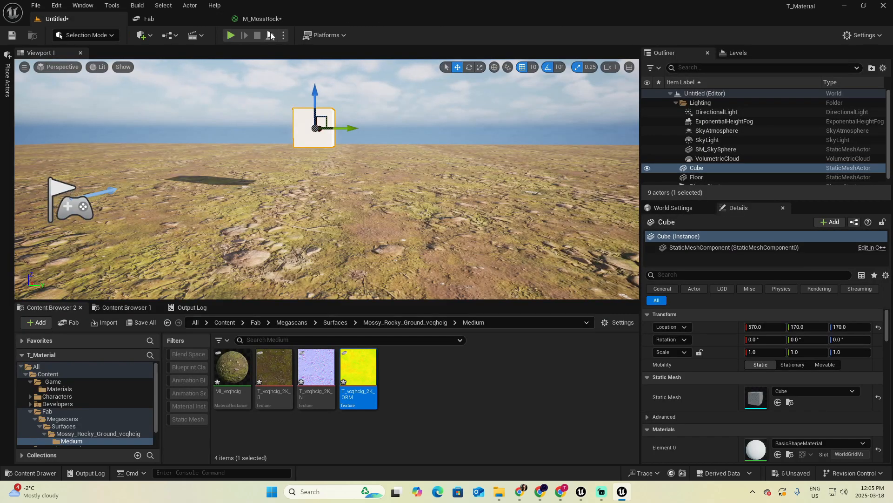
Add the T_vcqhcig_2K_ORM texture to the M_MossRock graph and connect its R output to Ambient Occlusion.
click(261, 19)
key(ctrl+space)
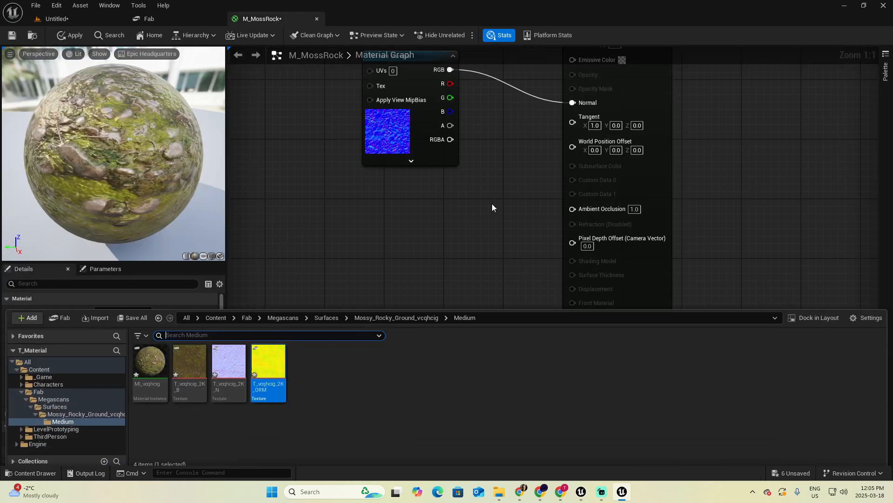
click(270, 359)
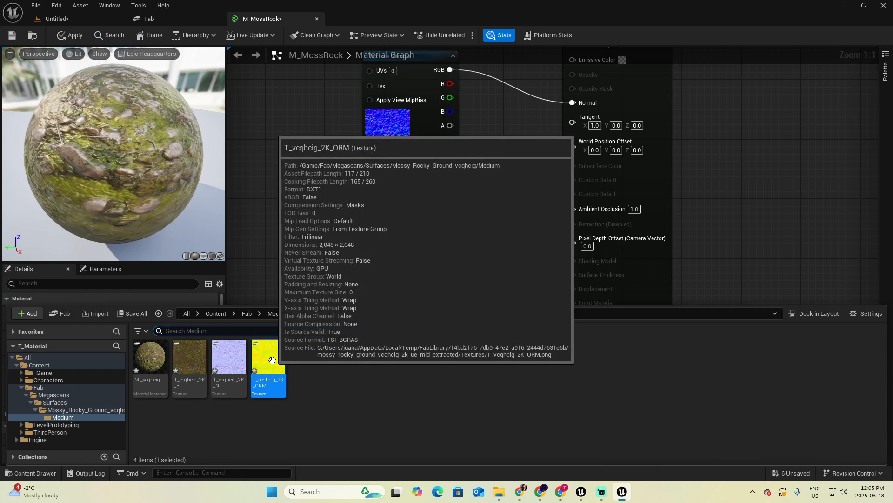
drag(273, 360, 377, 205)
right_drag(498, 278, 456, 337)
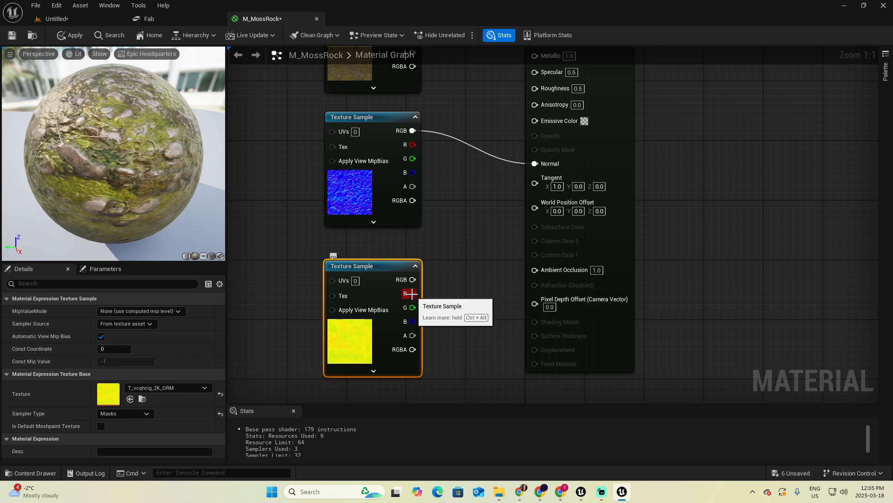
drag(411, 293, 535, 270)
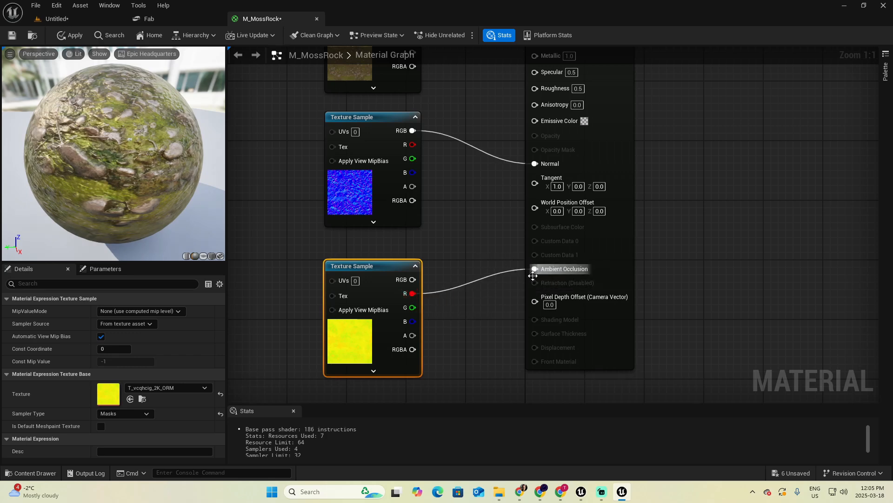
Connect the ORM texture sample's G output to Roughness and its B output to Metallic.
right_drag(462, 220, 454, 234)
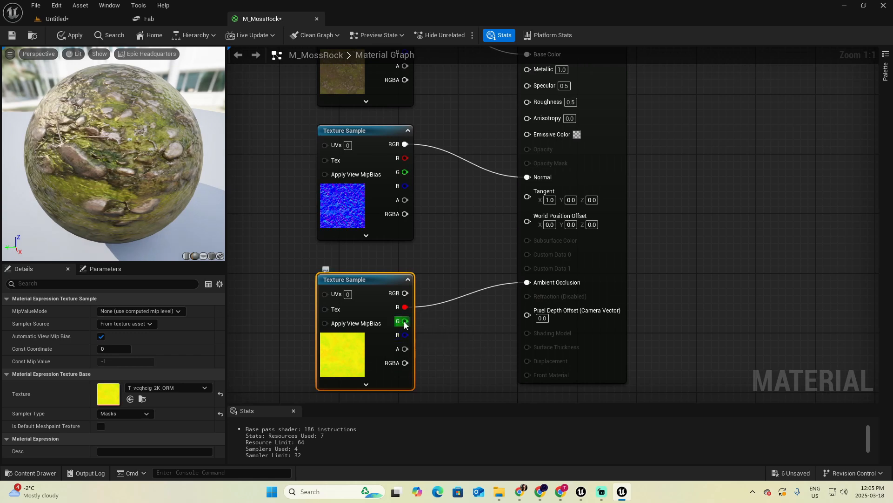
drag(405, 320, 527, 101)
right_drag(413, 257, 403, 292)
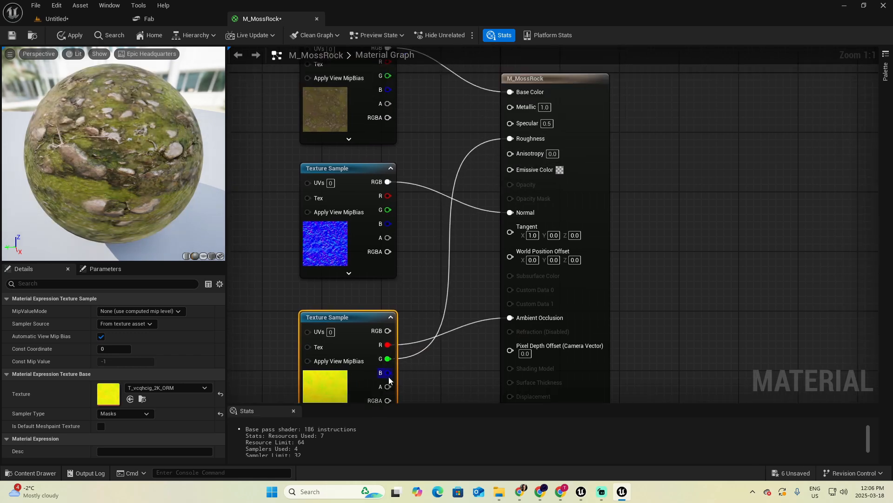
drag(388, 372, 507, 106)
right_drag(297, 169, 374, 178)
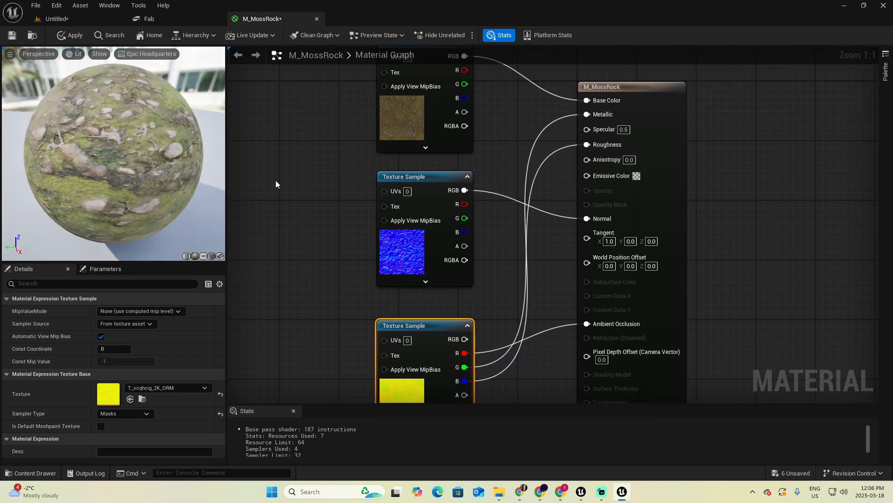
Apply the M_MossRock changes and preview the material on a cube from different angles.
click(72, 37)
click(212, 256)
drag(191, 240, 158, 144)
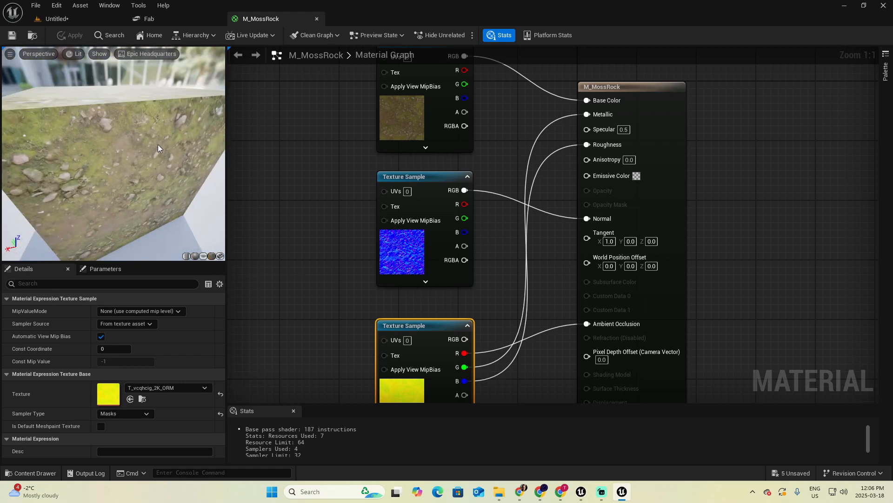
scroll(157, 145, down, 2)
mouse_move(126, 190)
mouse_down()
mouse_move(200, 163)
mouse_move(121, 191)
mouse_up()
Apply M_MossRock from the _Game/Materials folder to the floating cube in the level and inspect it up close.
click(71, 17)
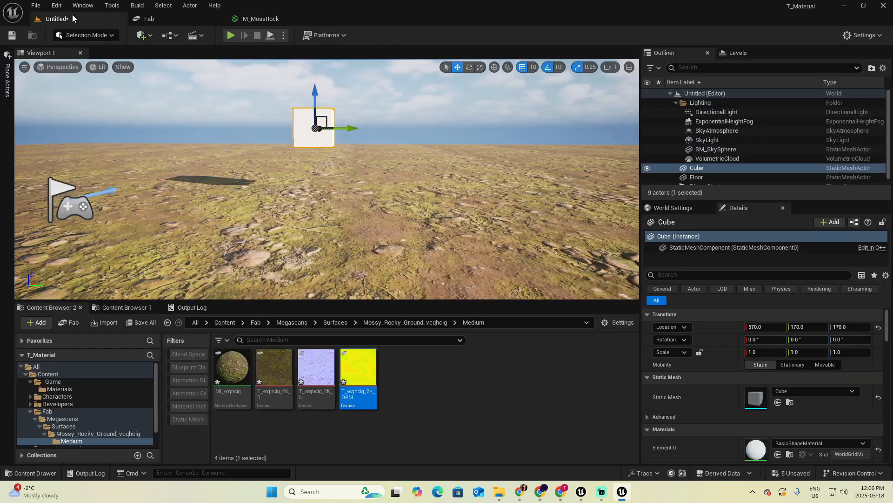
right_drag(326, 179, 313, 151)
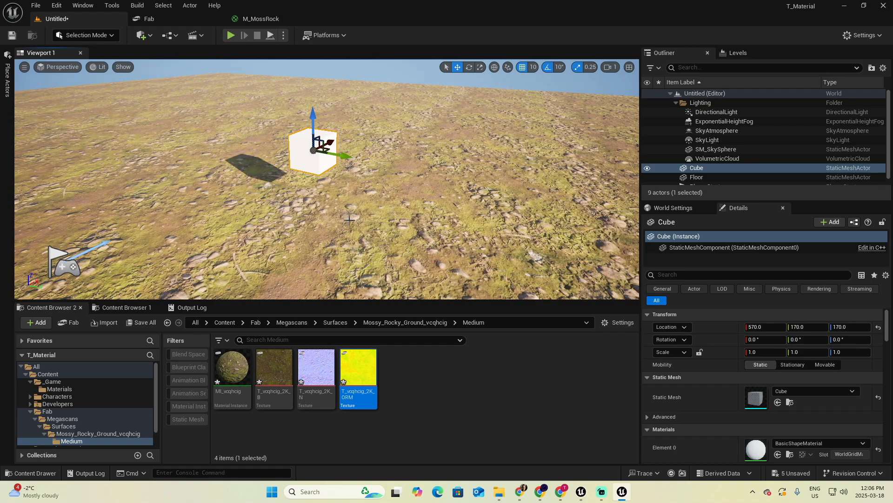
click(60, 389)
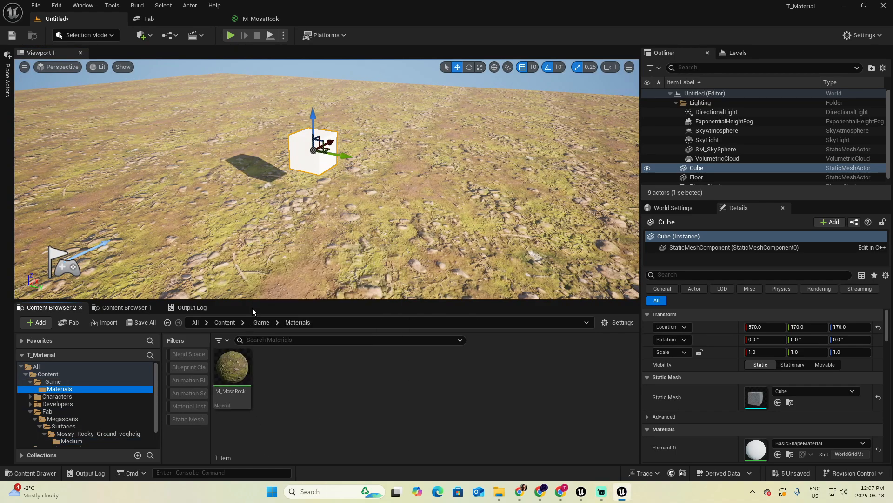
drag(229, 372, 308, 152)
key(w)
right_drag(308, 152, 326, 163)
key(w)
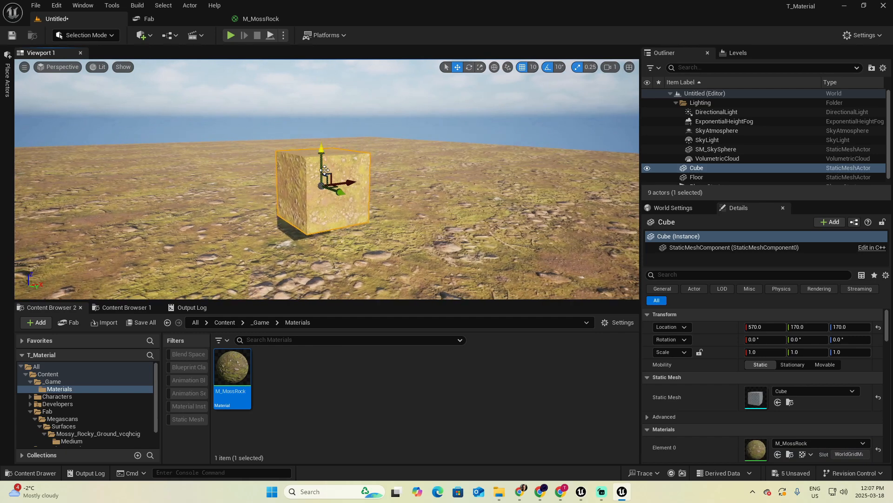
Disconnect the Normal input in M_MossRock, apply the change, and inspect the preview cube.
click(254, 19)
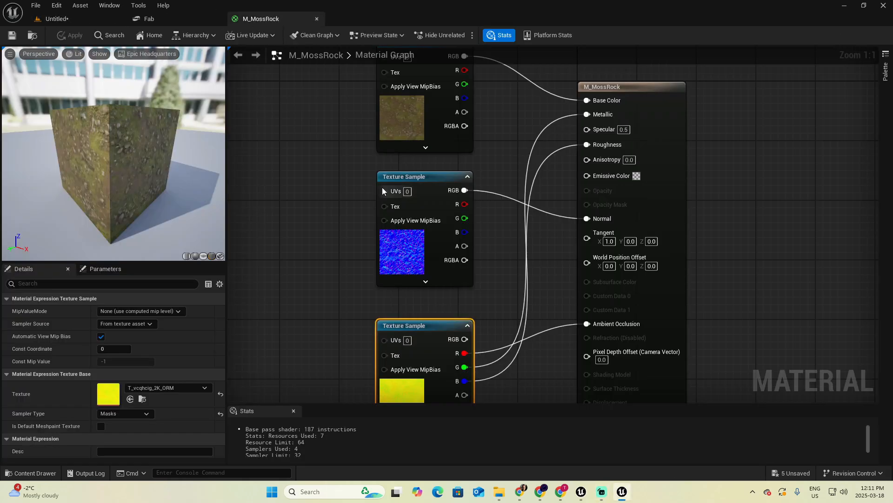
alt+click(586, 219)
click(72, 36)
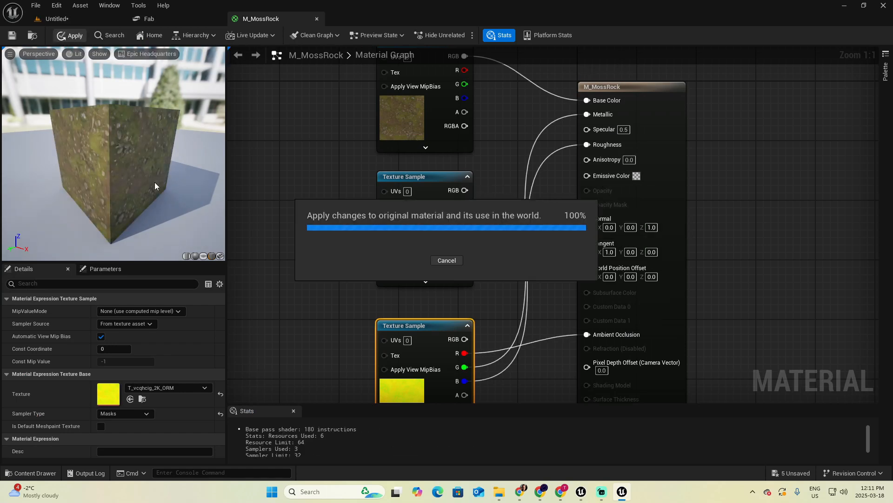
drag(139, 156, 94, 111)
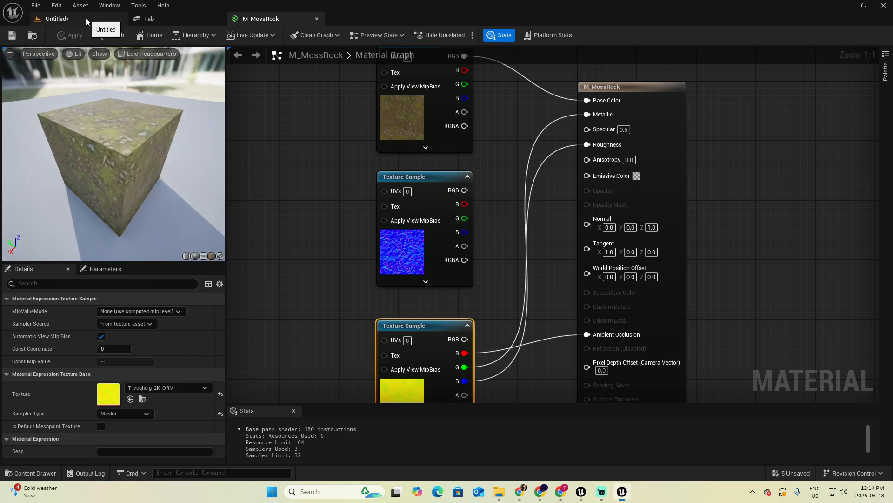
Play the level and walk around the cube to examine its surface without the normal map, then stop playing.
click(86, 22)
key(w)
right_drag(464, 103, 404, 79)
click(231, 36)
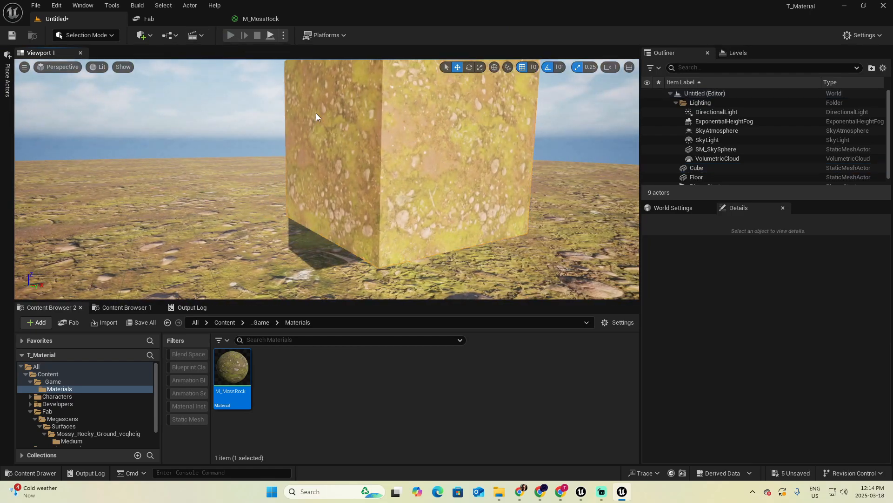
key(w)
key(w)
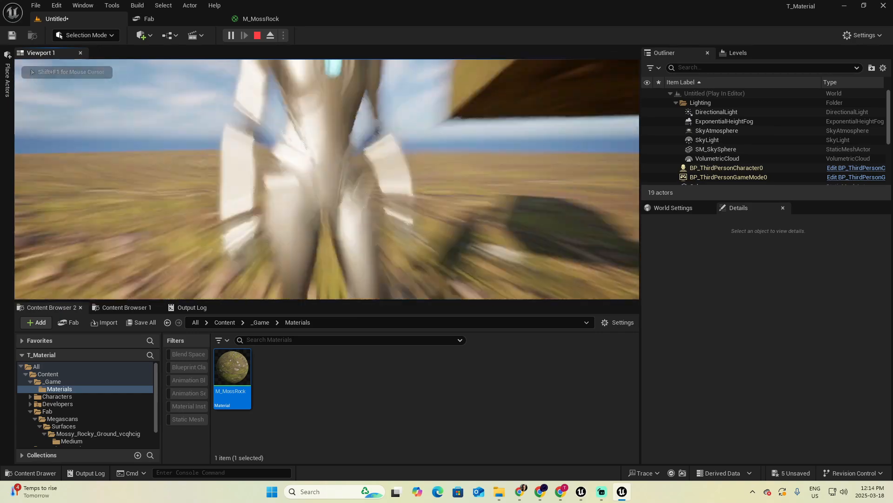
key(w)
key(w)
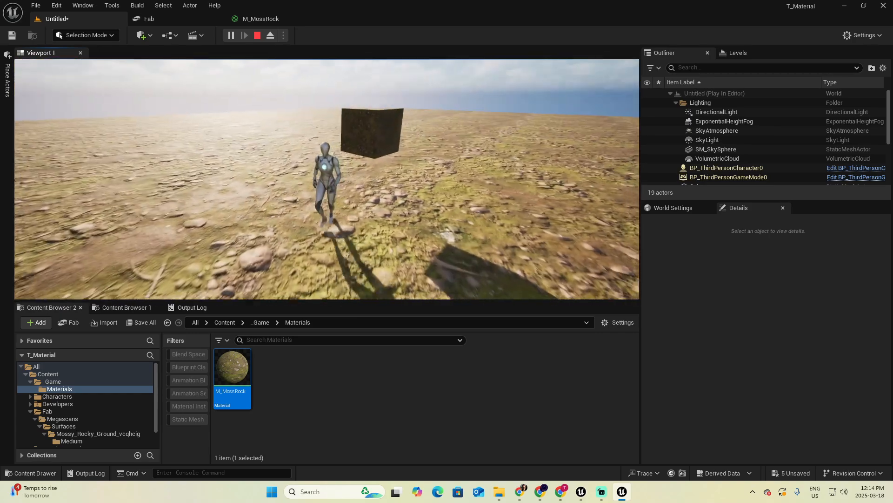
key(Escape)
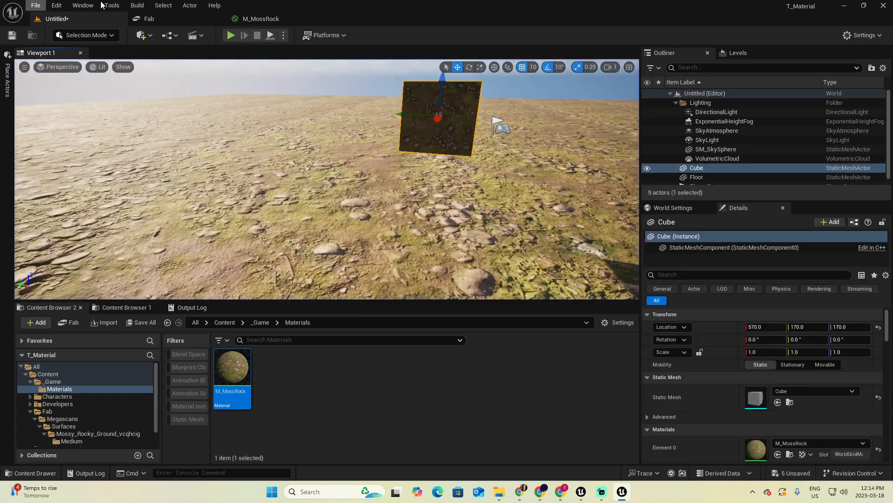
Reconnect the normal texture sample's RGB output to the Normal input of M_MossRock and save the material.
click(277, 21)
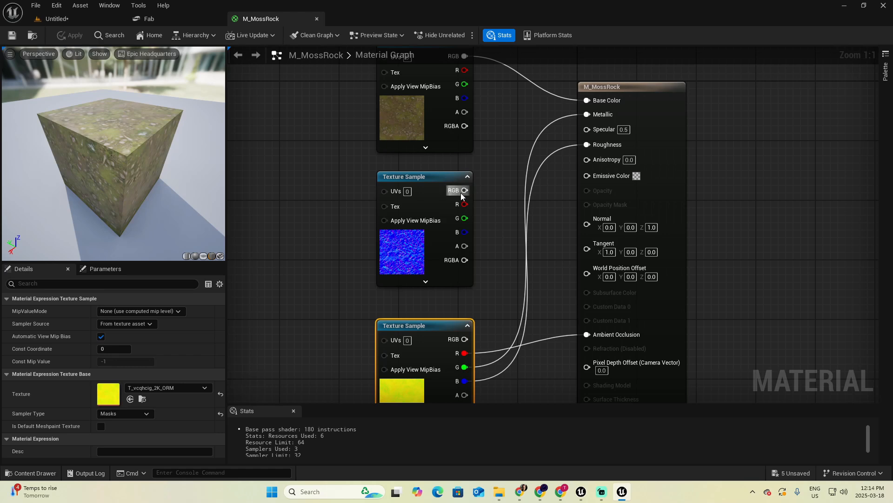
drag(462, 196, 488, 204)
drag(588, 229, 587, 226)
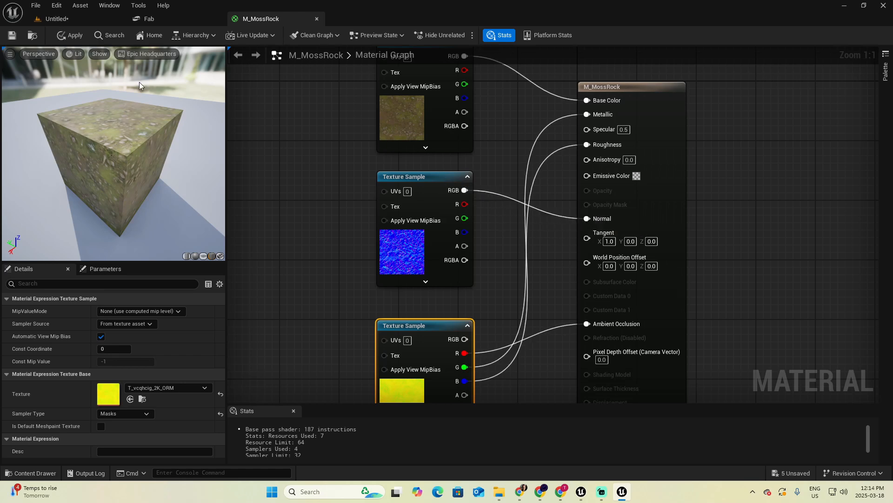
click(9, 36)
Play the level again to examine the cube with its normal map, and view it from several sides.
click(55, 22)
click(231, 35)
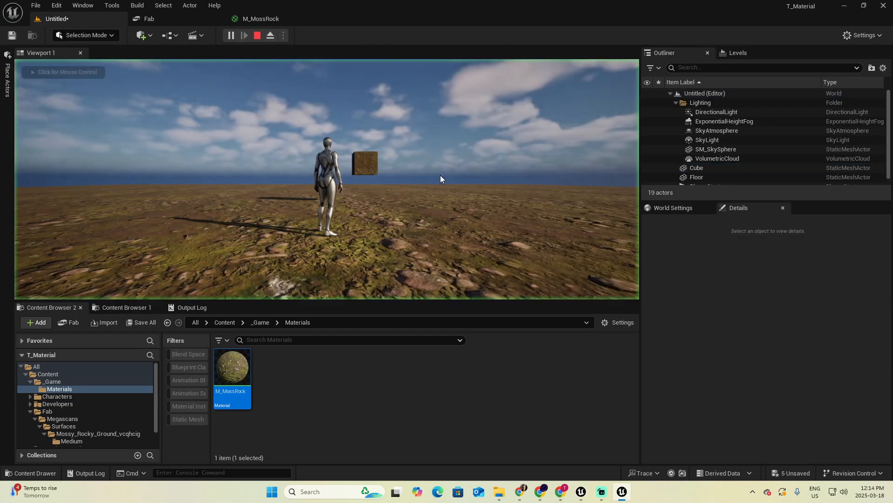
key(w)
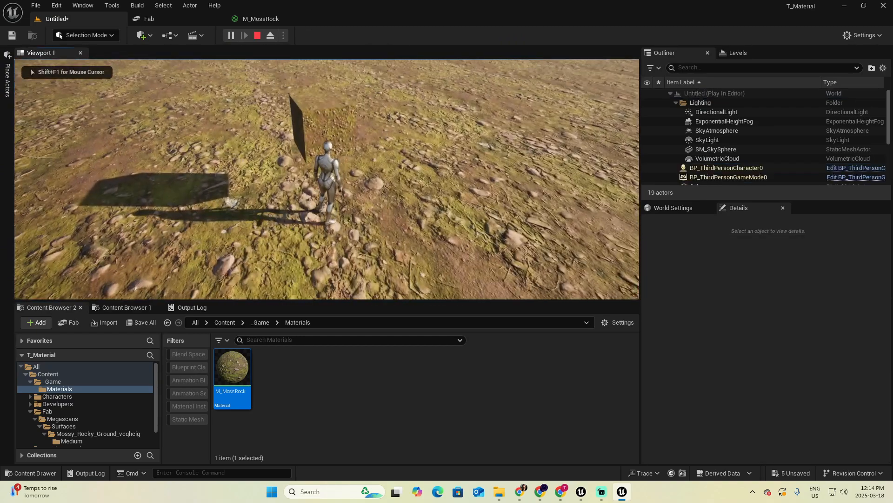
key(w)
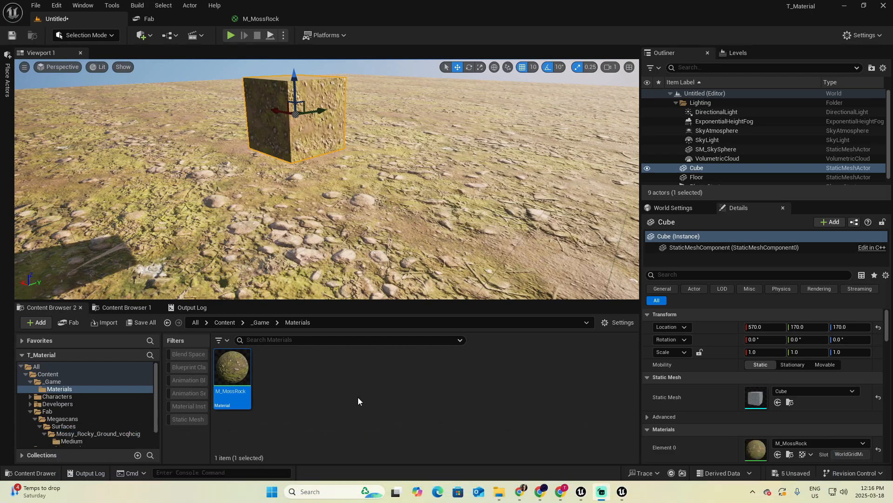
mouse_move(366, 179)
right_down()
mouse_move(345, 179)
mouse_move(396, 182)
mouse_move(353, 163)
mouse_move(312, 181)
mouse_move(337, 183)
mouse_move(361, 165)
mouse_move(364, 180)
right_up()
key(s)
key(w)
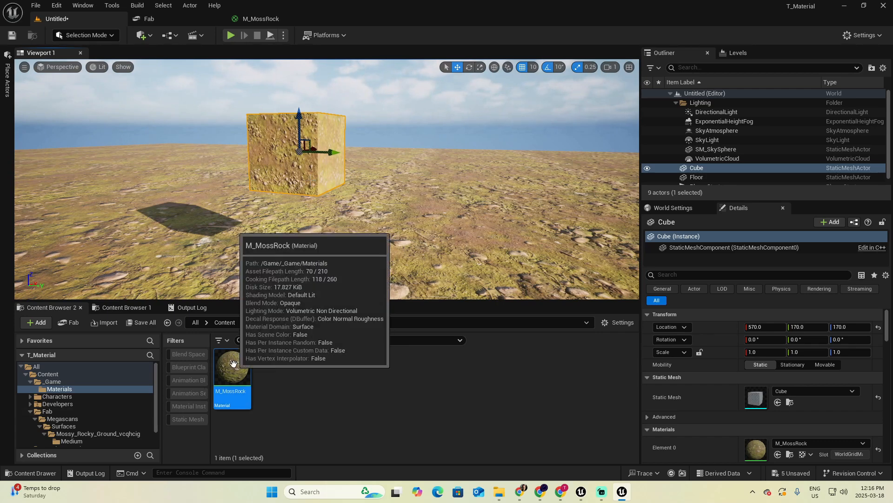
Review the M_MossRock graph with its three texture samples and their connections to the material inputs.
click(261, 18)
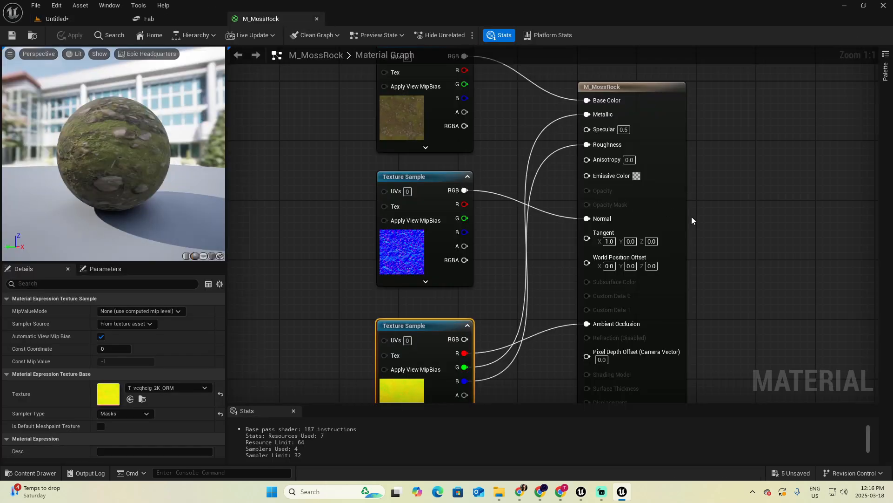
scroll(692, 217, down, 1)
right_drag(756, 227, 740, 246)
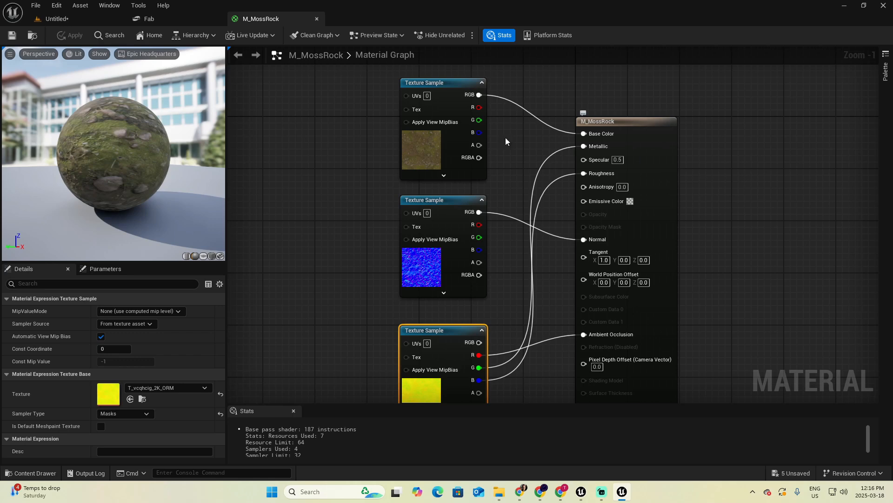
Open the MI_vcqhcig material instance from the Medium folder and compare its parameters with the M_MossRock graph.
click(55, 19)
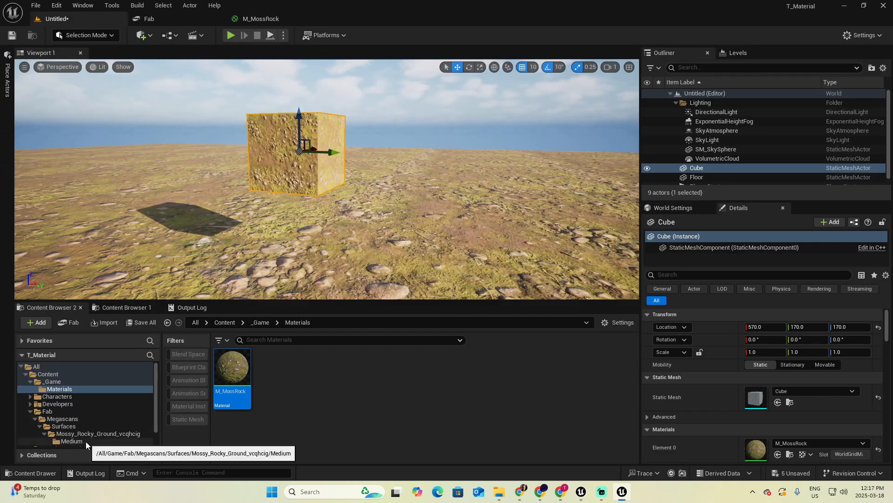
click(71, 440)
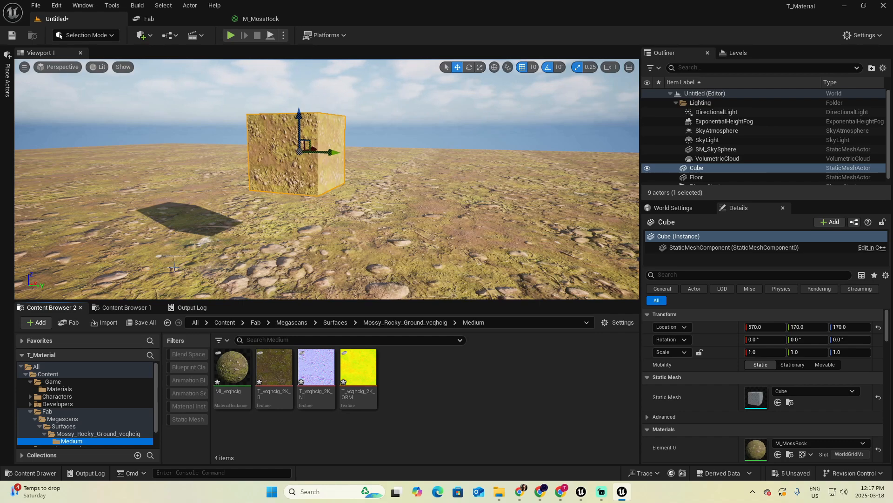
click(236, 367)
double_click(236, 365)
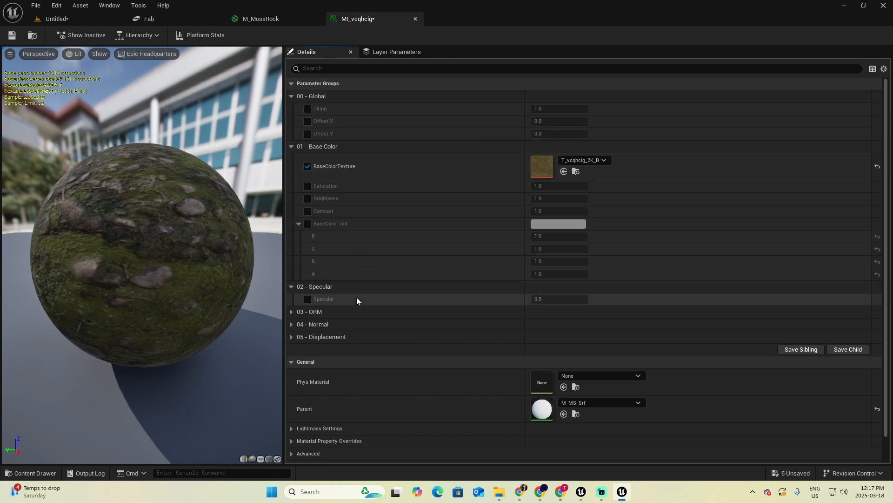
click(284, 20)
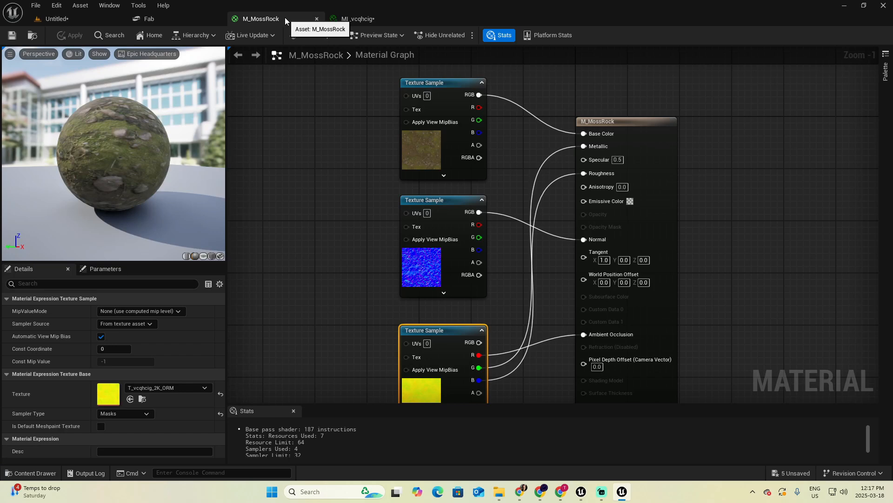
Create a material instance from M_MossRock in the level's _Game/Materials folder.
click(80, 18)
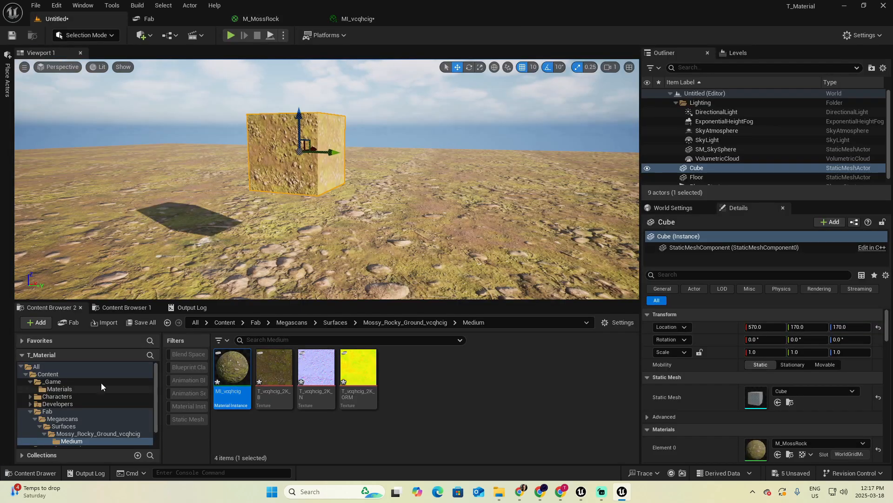
click(60, 389)
click(231, 370)
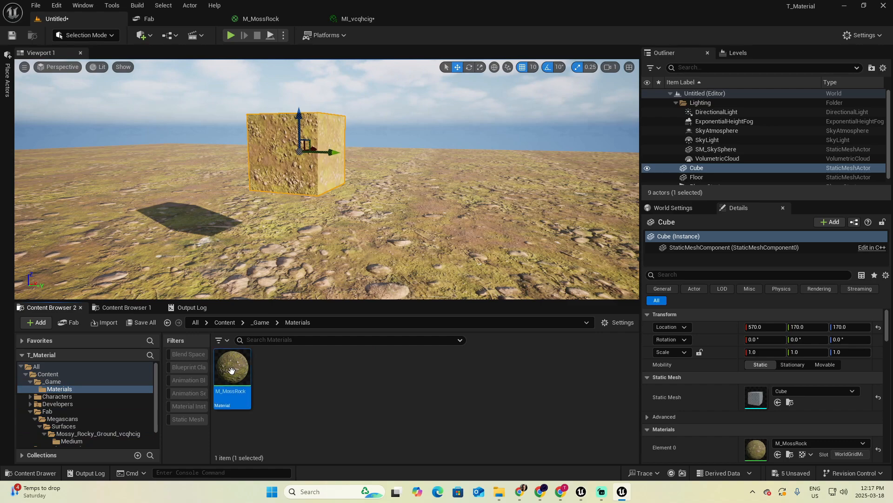
right_click(231, 369)
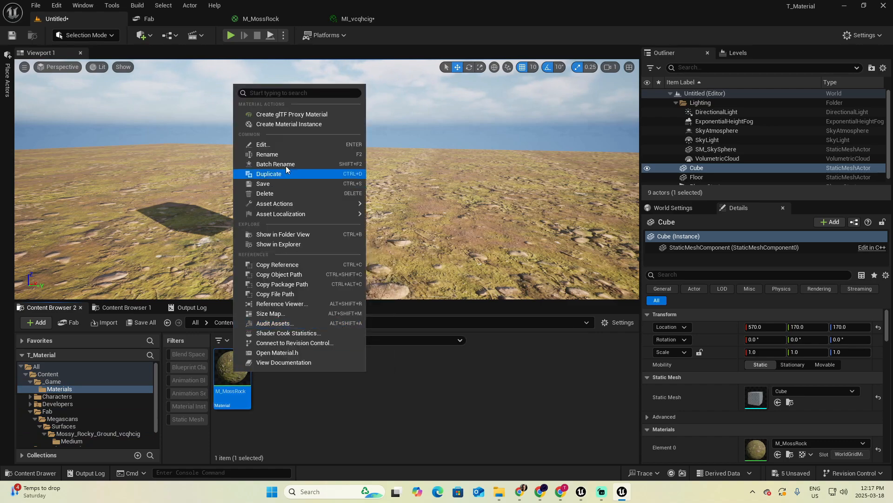
click(292, 124)
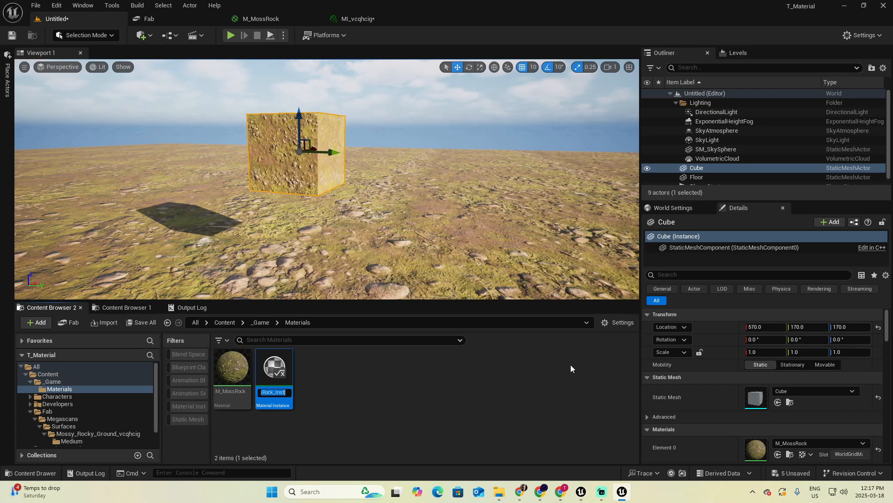
Name the new material instance MI_MossRock.
key(Home)
key(Right)
text(I)
text(I)
key(End)
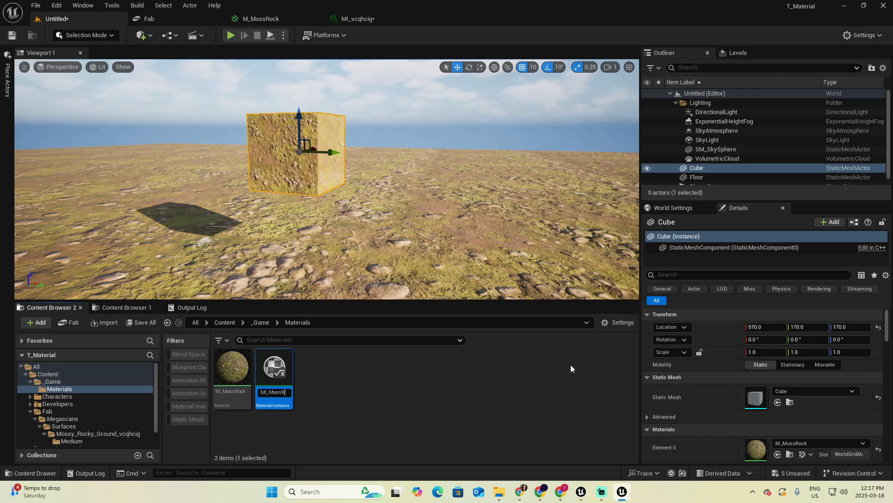
key(BackSpace)
key(BackSpace)
key(BackSpace)
key(BackSpace)
key(BackSpace)
key(Return)
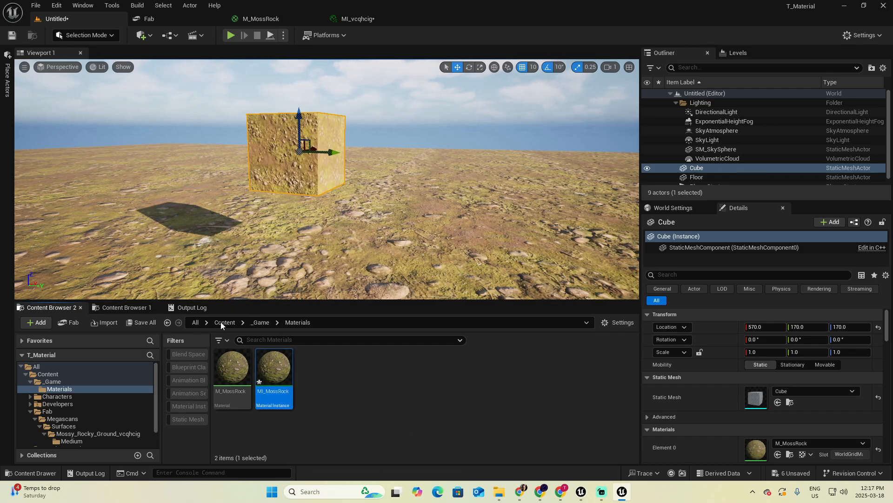
Open the MI_MossRock instance to examine its available settings, and return to the level.
click(255, 434)
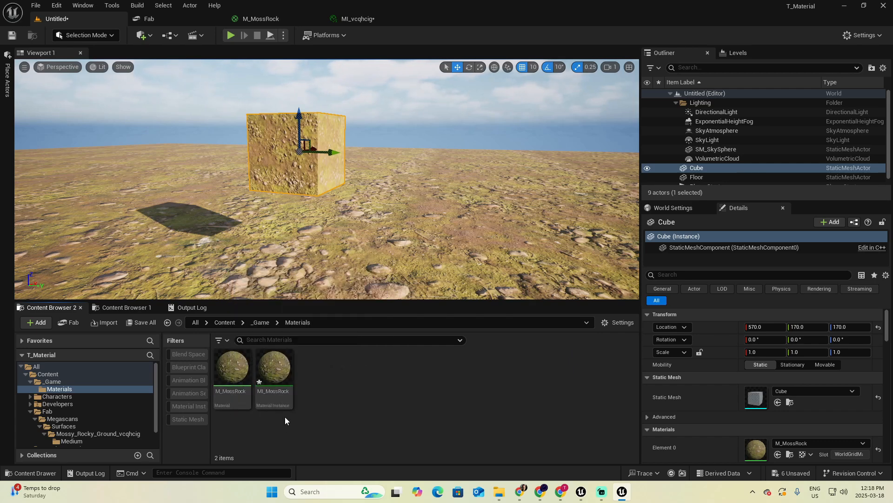
double_click(282, 368)
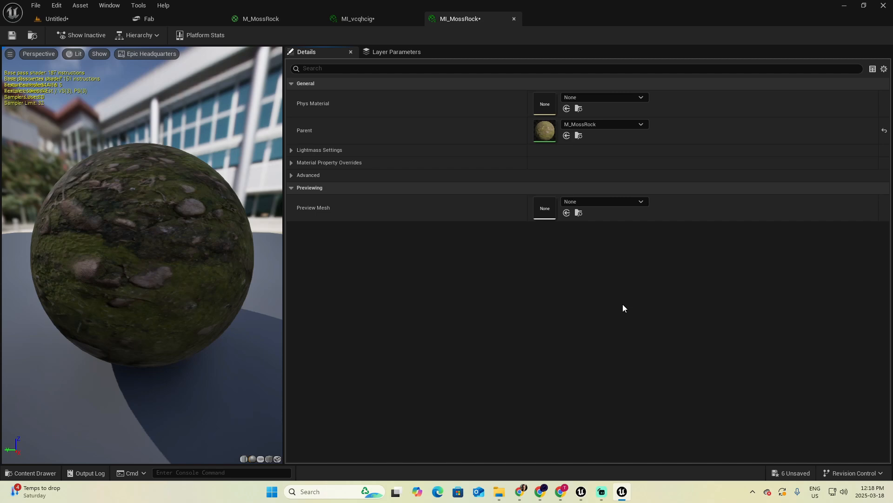
click(53, 19)
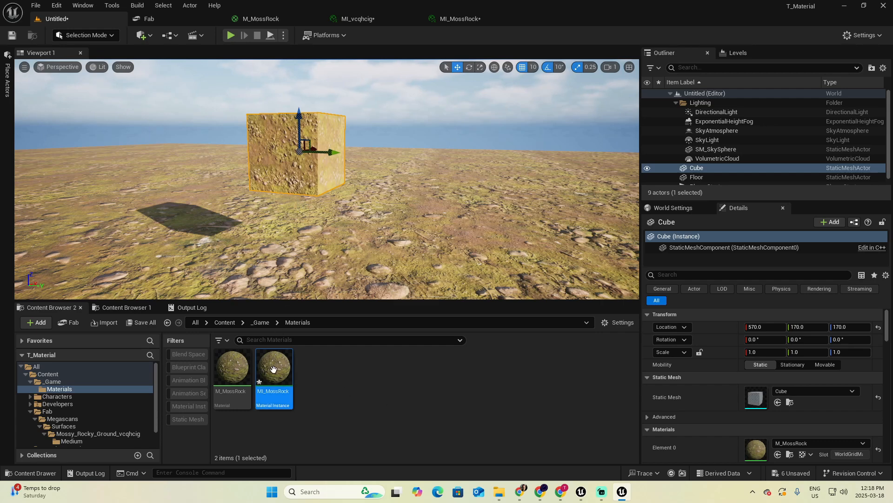
Apply MI_MossRock to the cube in the level and assign it to the cube's Element 0 material slot.
drag(273, 369, 283, 149)
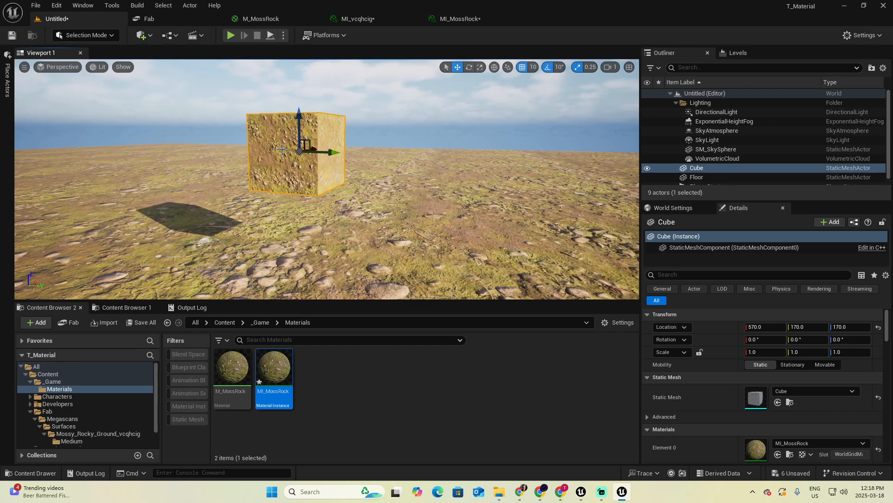
scroll(766, 331, down, 2)
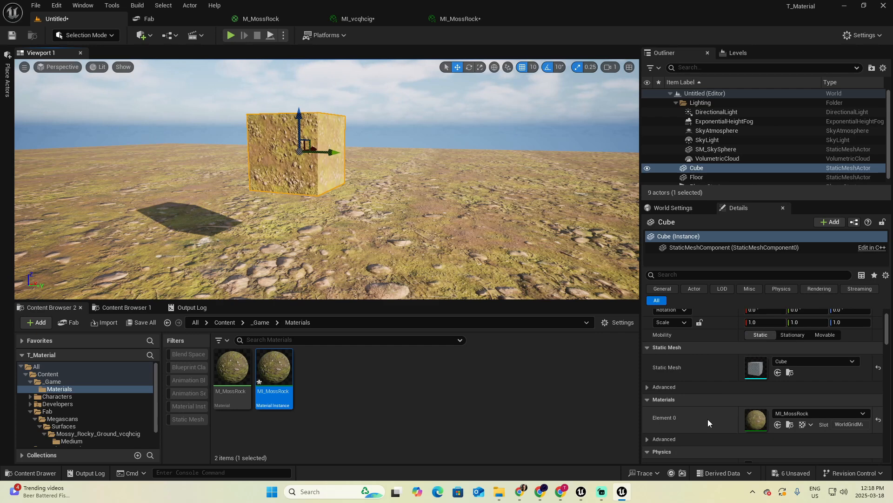
click(709, 169)
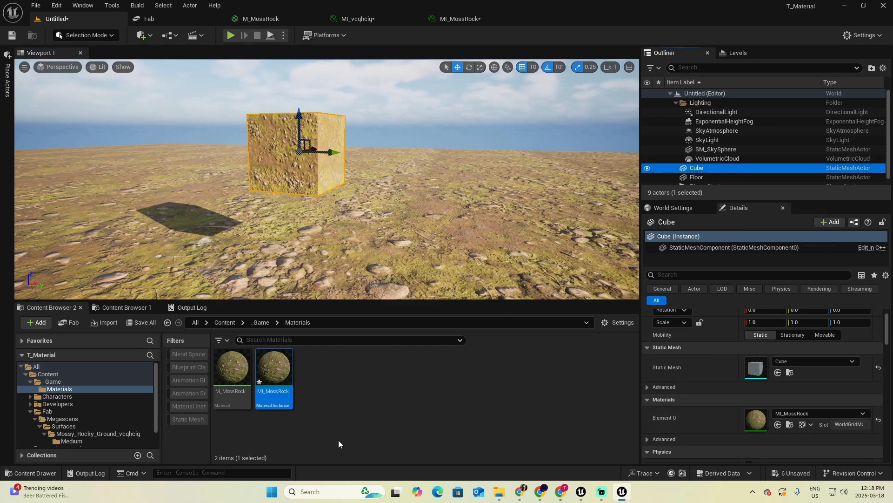
drag(274, 372, 786, 417)
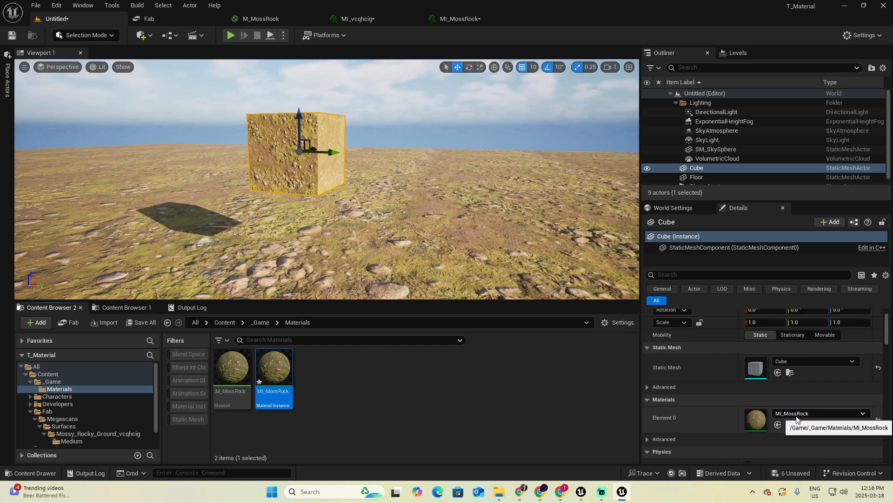